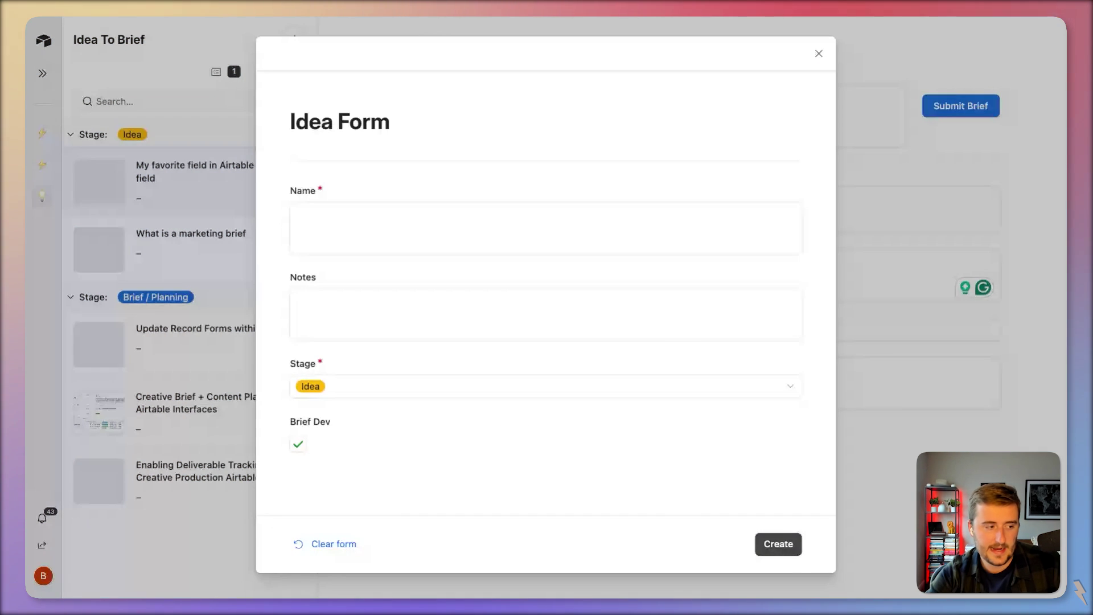
Name the new idea 'Marketing Planning' and create its record in the Idea stage
click(334, 234)
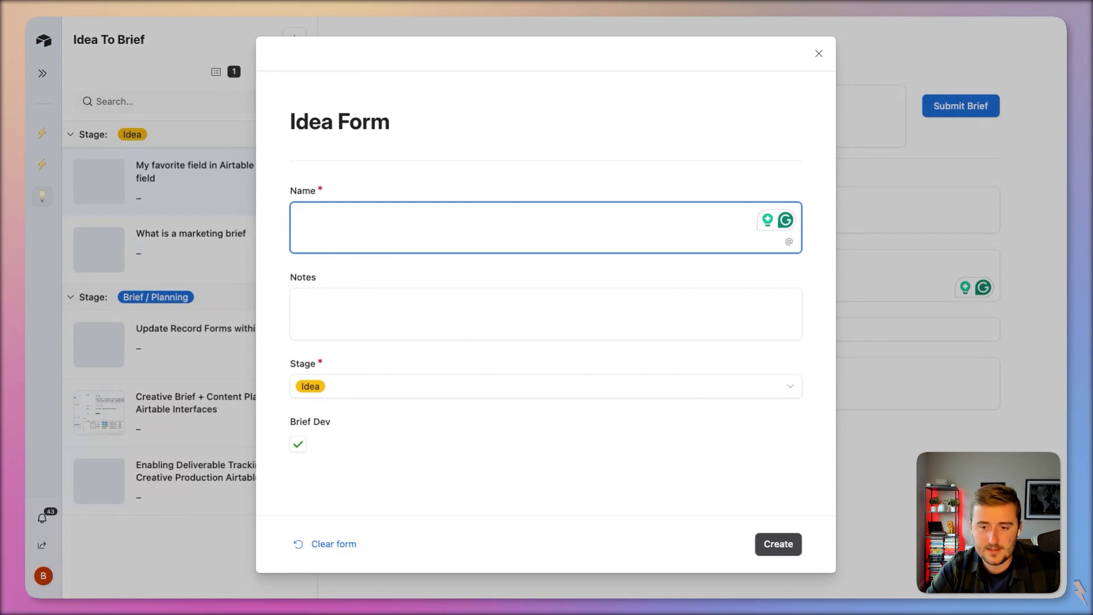
text(Marketi)
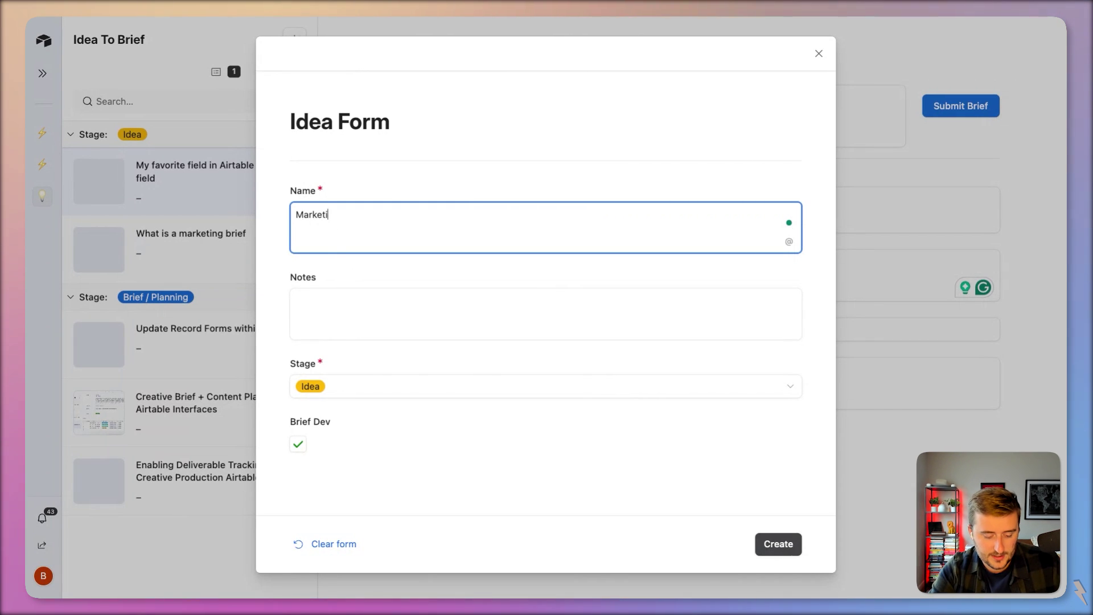
text(ng Plan)
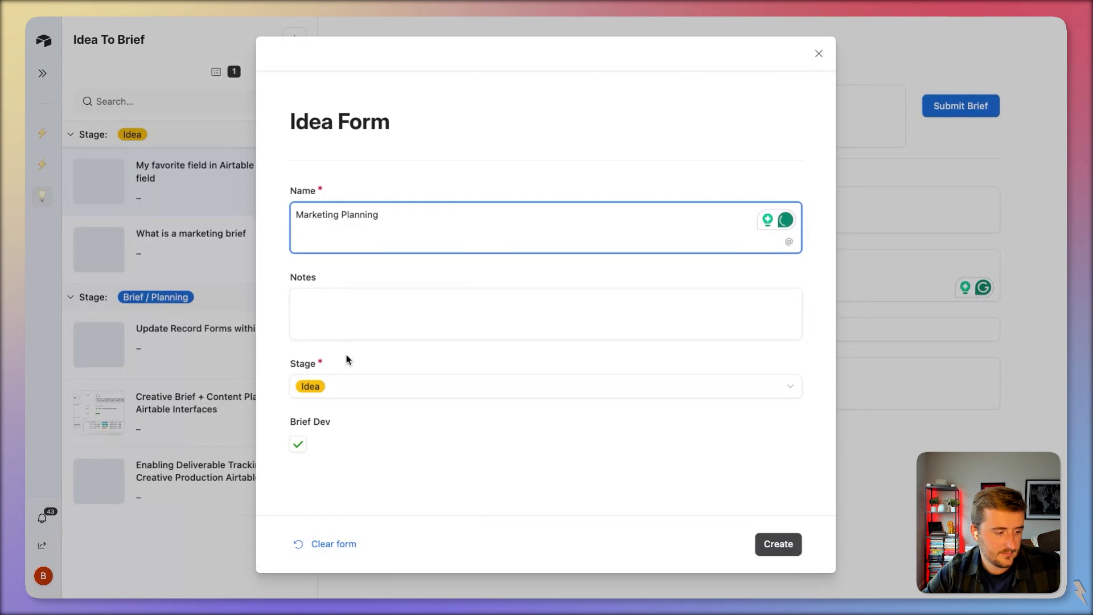
drag(281, 420, 380, 423)
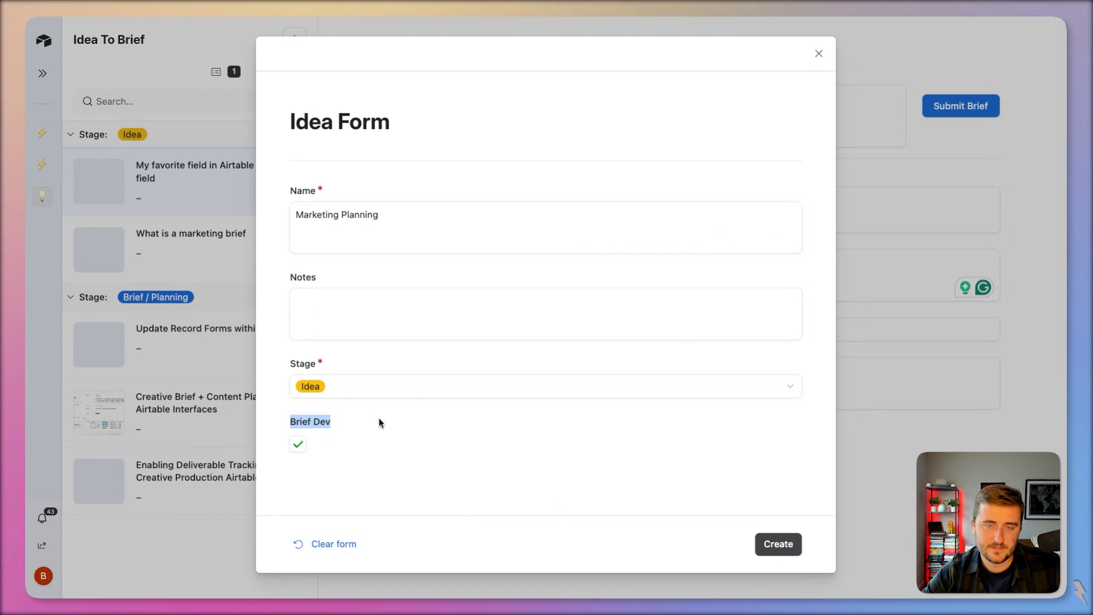
click(772, 551)
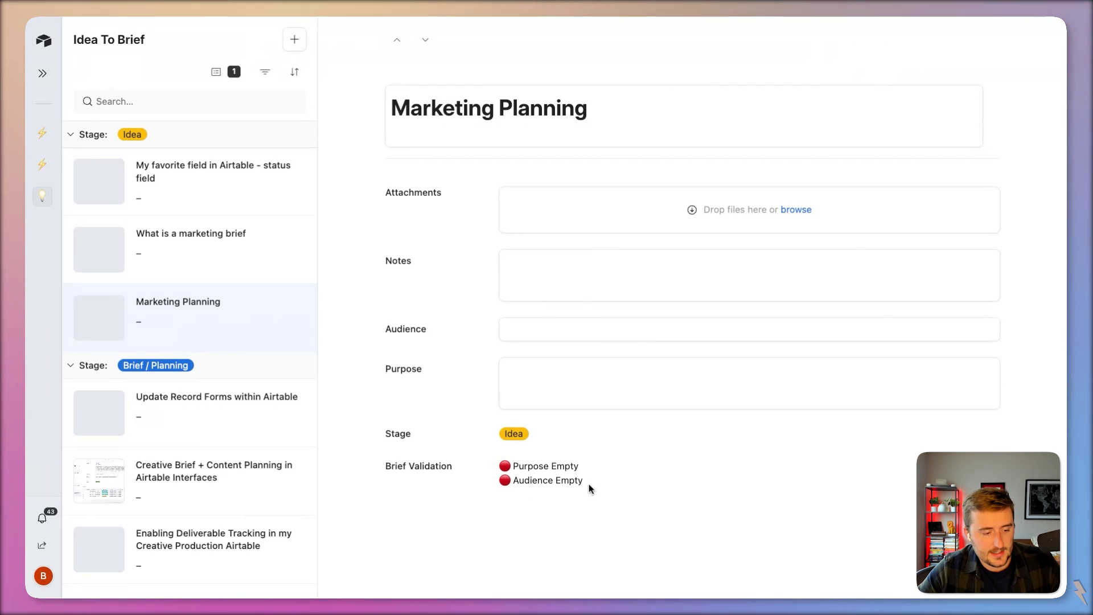
Set the brief's Audience to 'Marketing Professionals'
drag(588, 487, 478, 475)
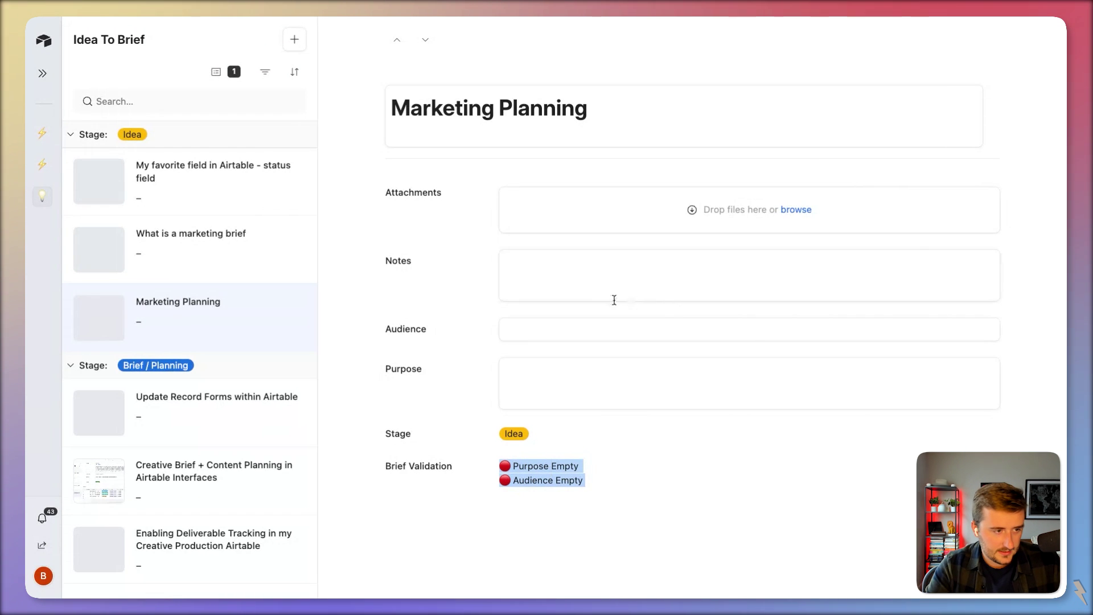
click(586, 285)
click(586, 328)
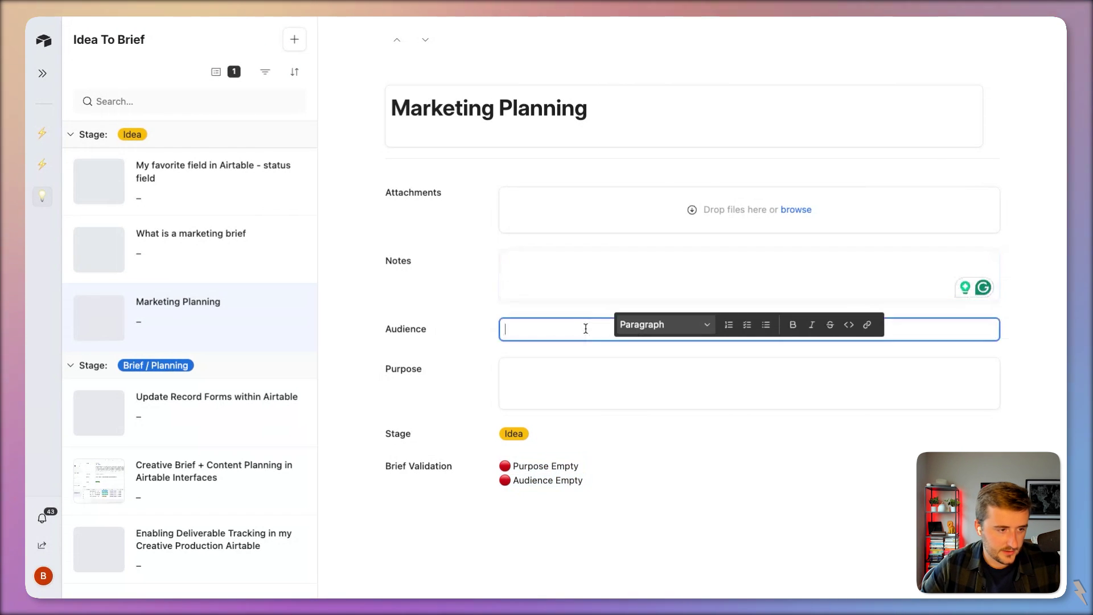
text(Marketing)
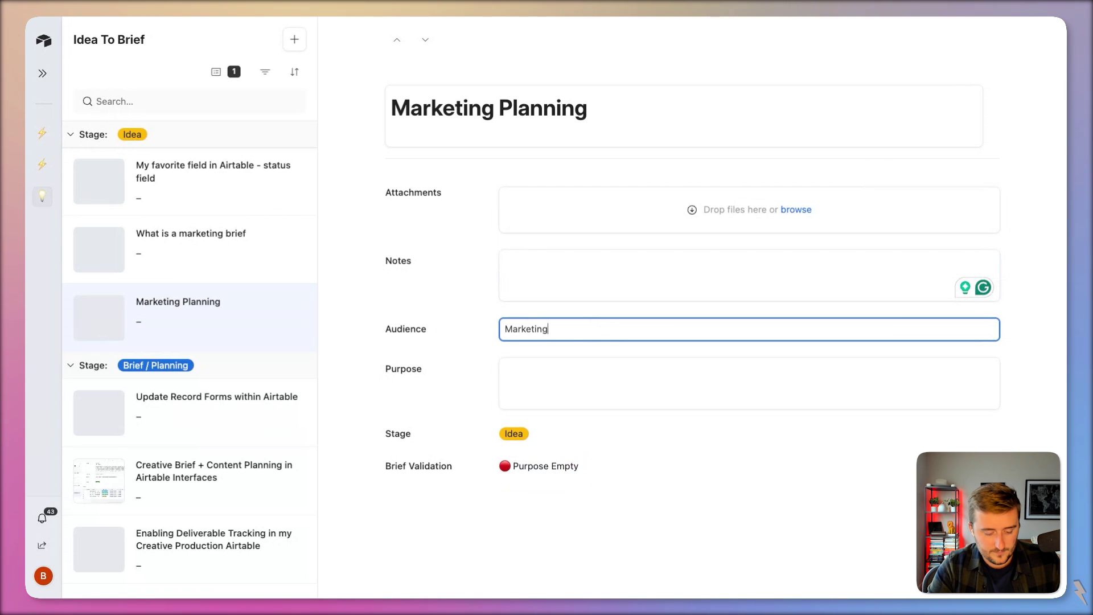
text( Professio)
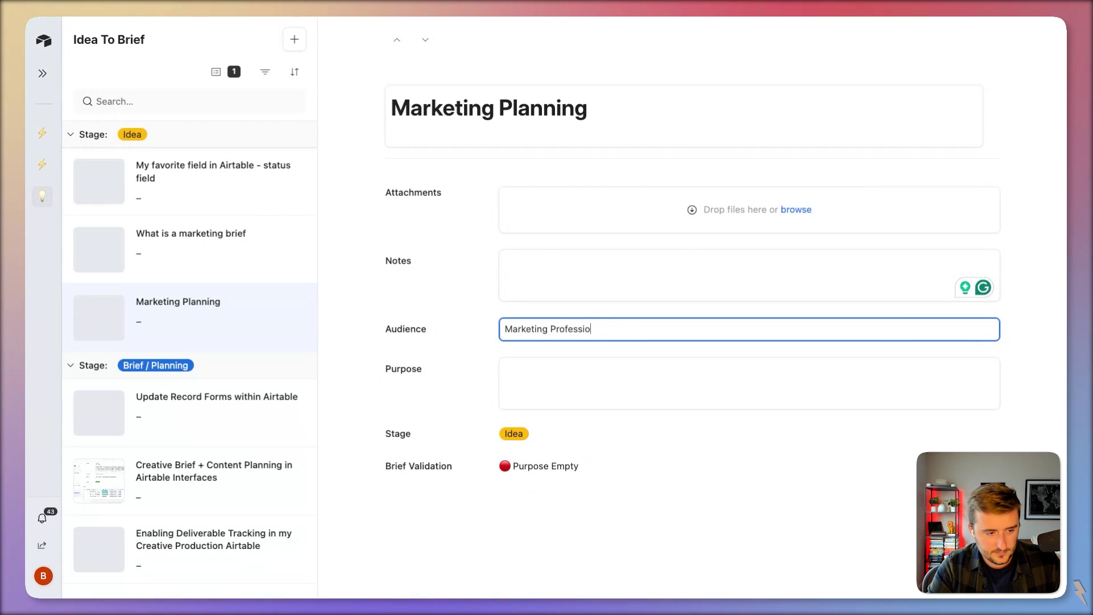
text(nals)
Set Purpose to 'Show how easy Marketing Planning is without Google Docs, Wrike, or Monday'
key(Tab)
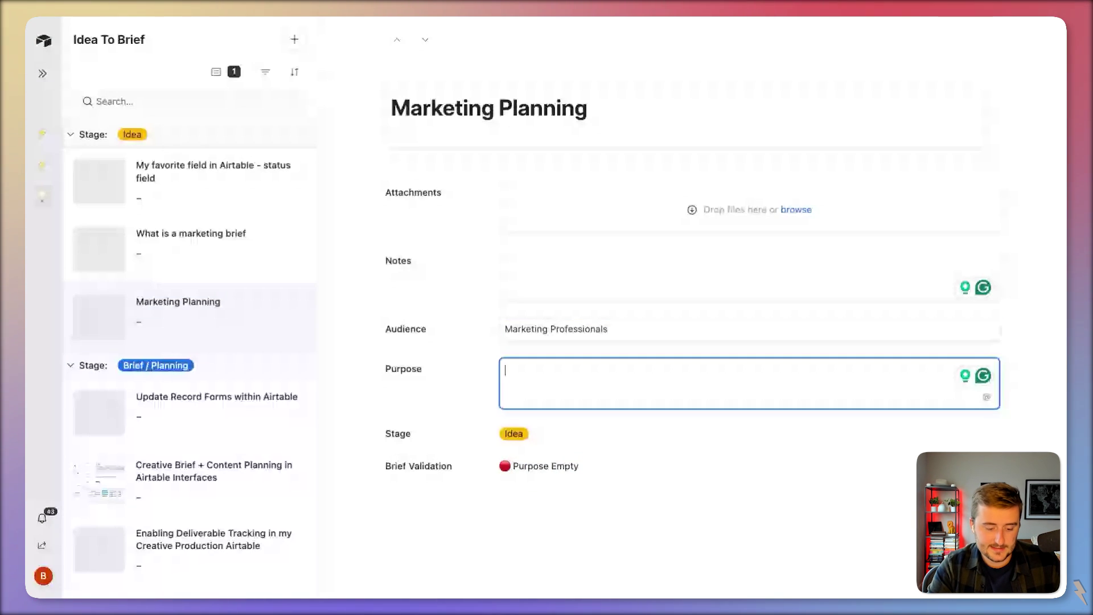
text(Show how eas)
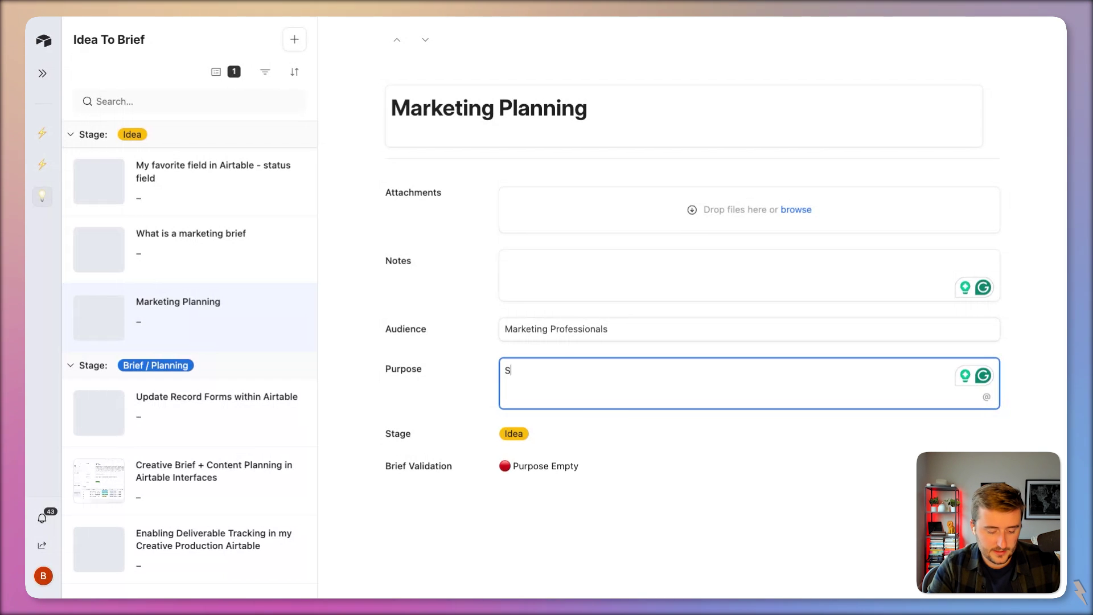
text(y )
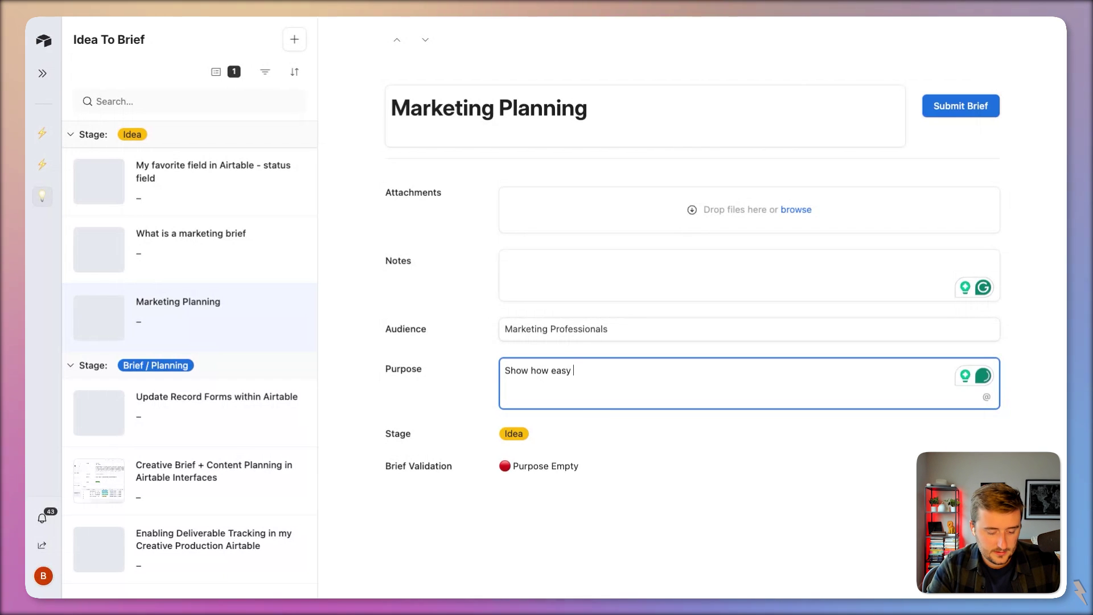
text(Marketing Pl)
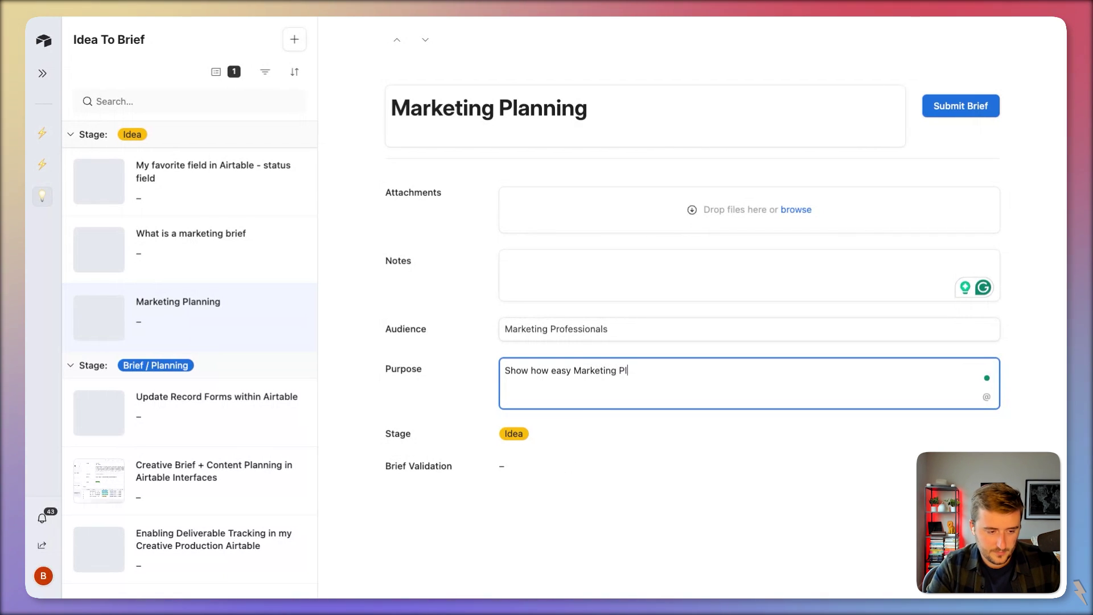
text(anning is withou)
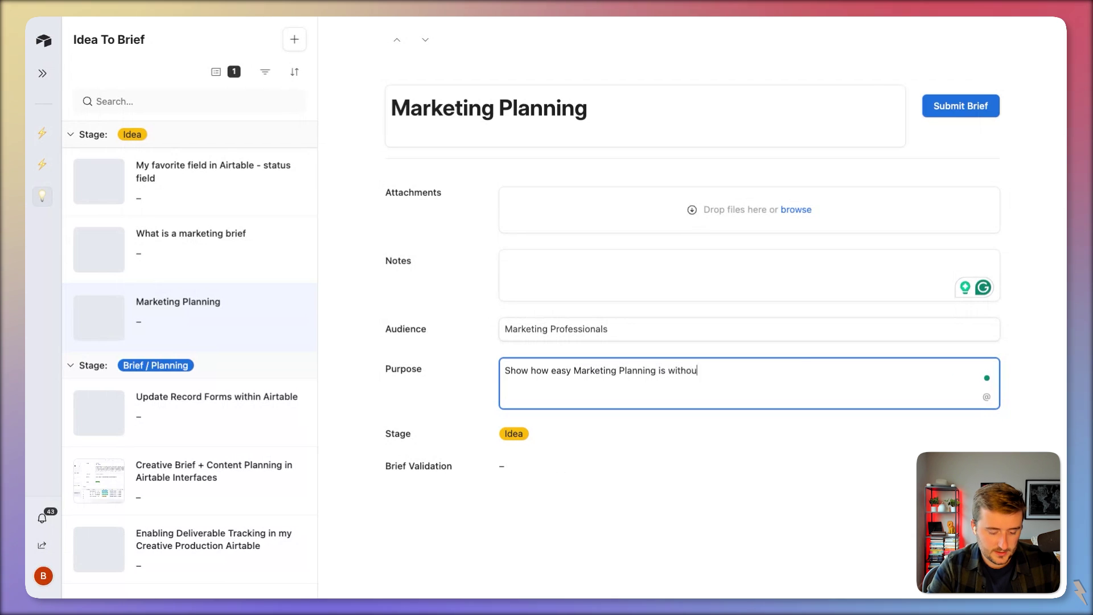
text(t Google Docs)
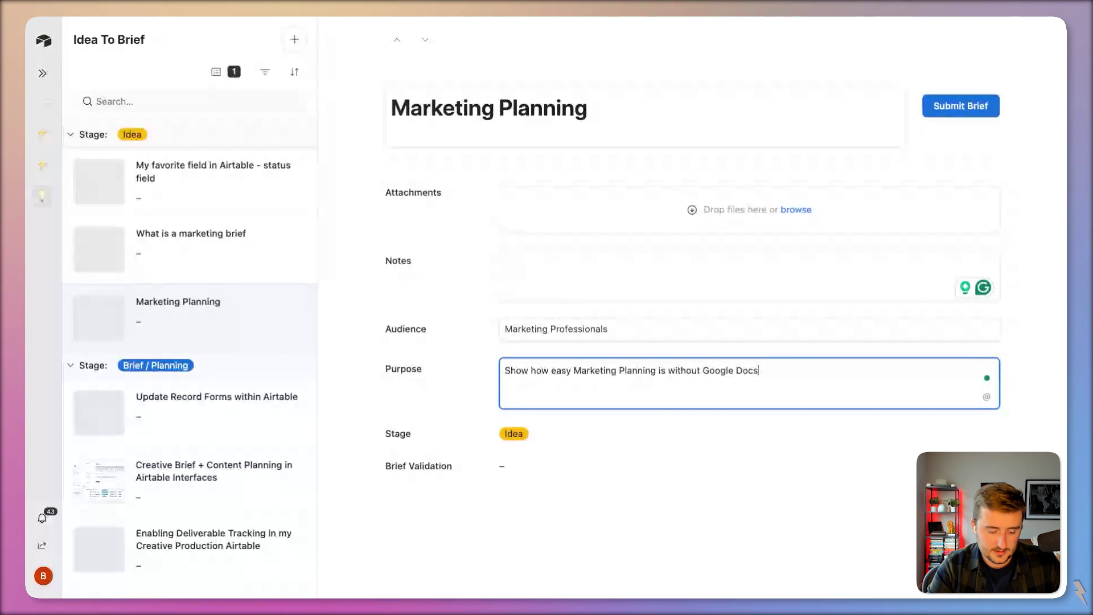
text(, Wrike)
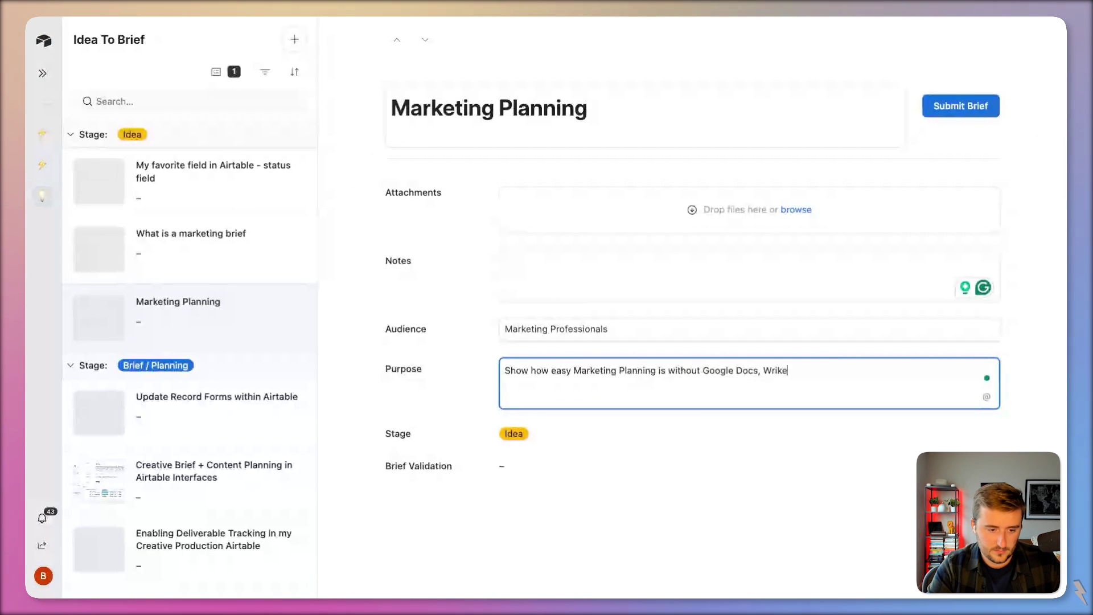
text(, or Monday)
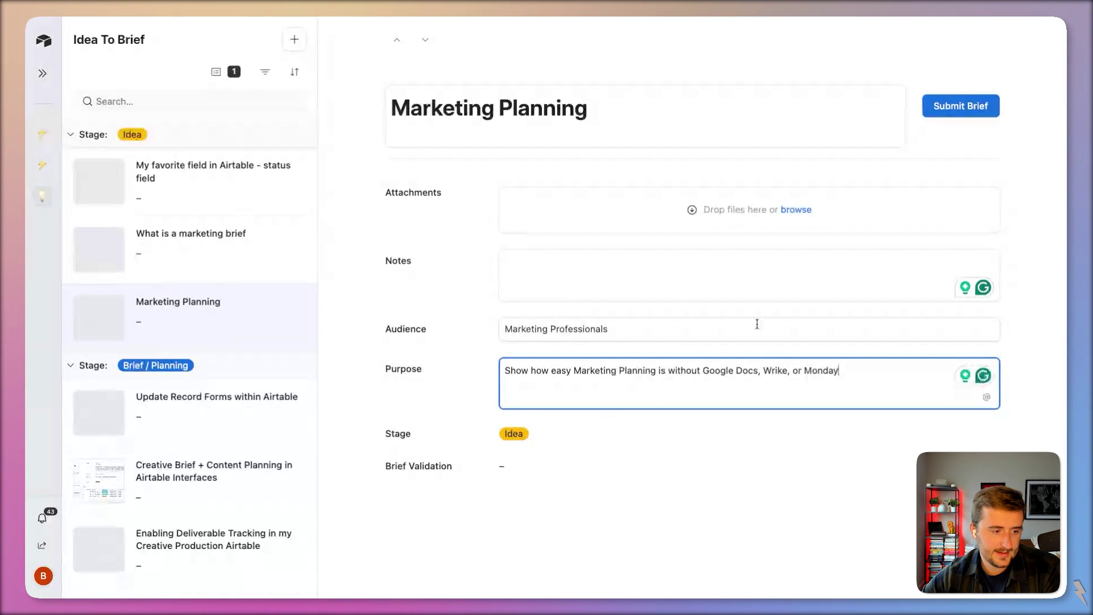
Remove the stray N and write 'Raw Files:' and 'Note for editor:' in the brief's notes
click(694, 275)
key(BackSpace)
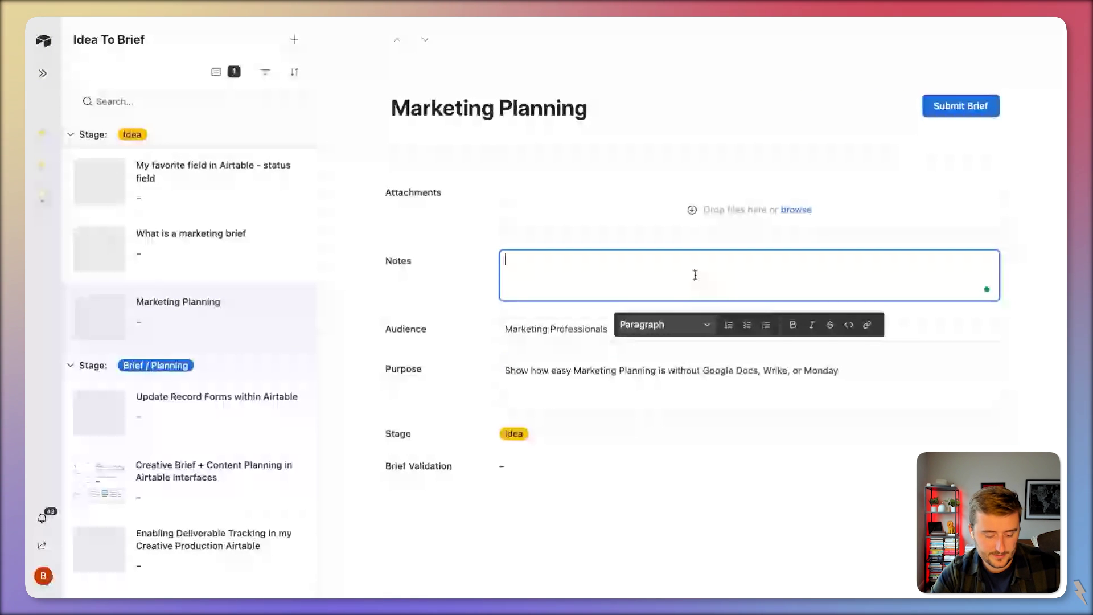
text(Raw File)
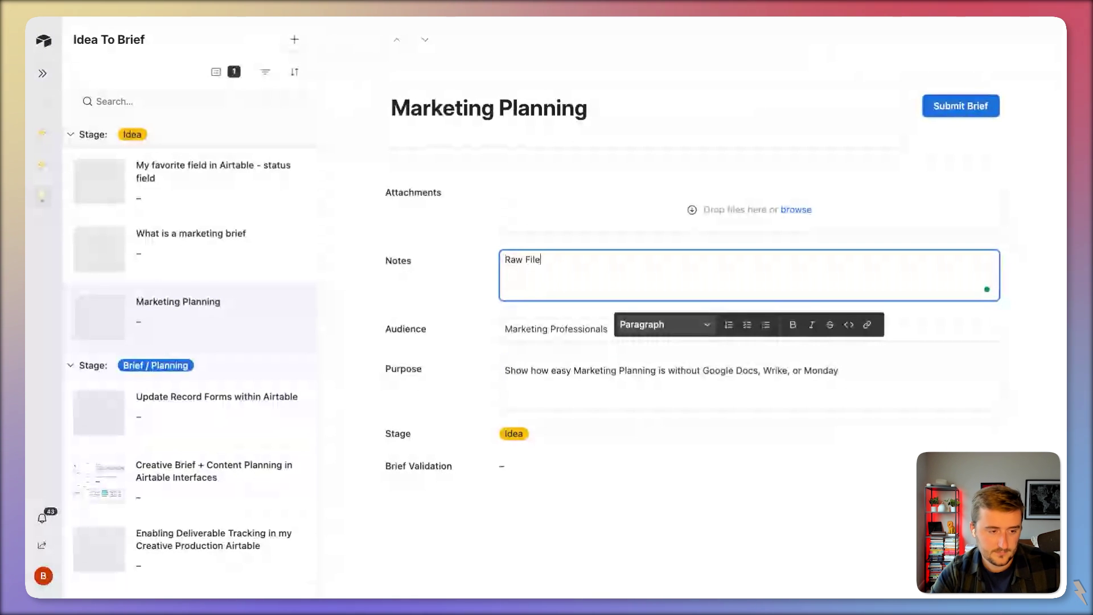
text(s:)
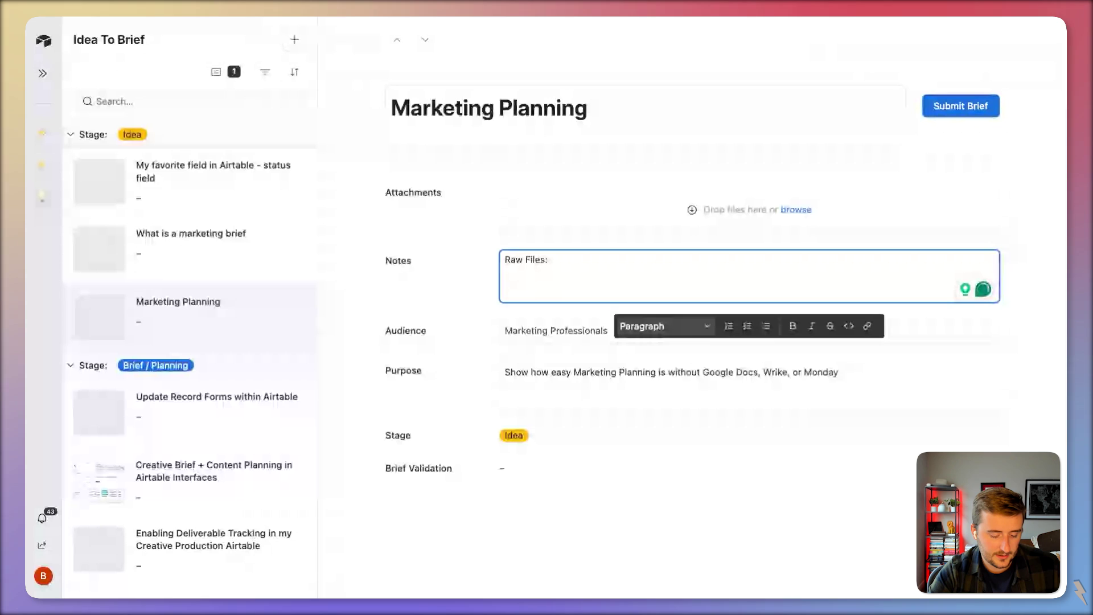
text(Note for )
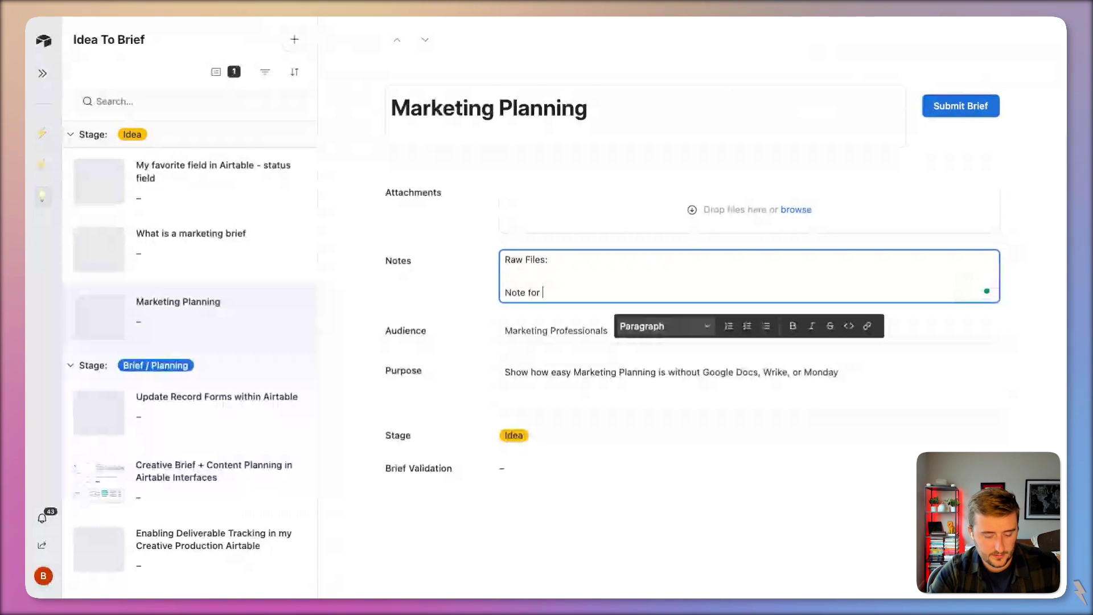
text(editor:)
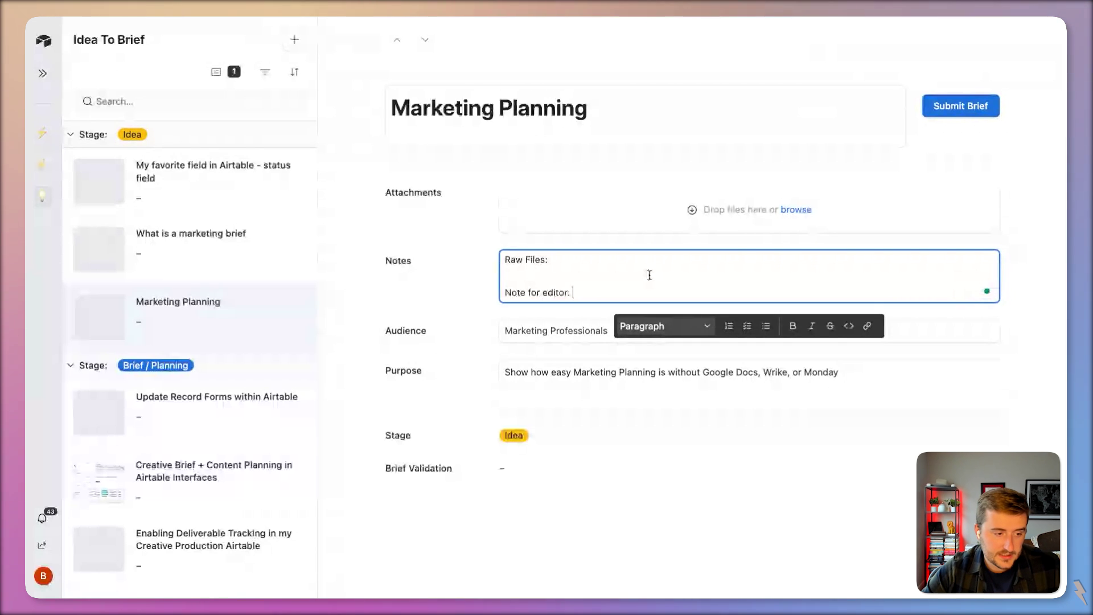
Change the note to 'Note for video editor: blur xyz' and submit the brief to Brief / Planning
click(546, 293)
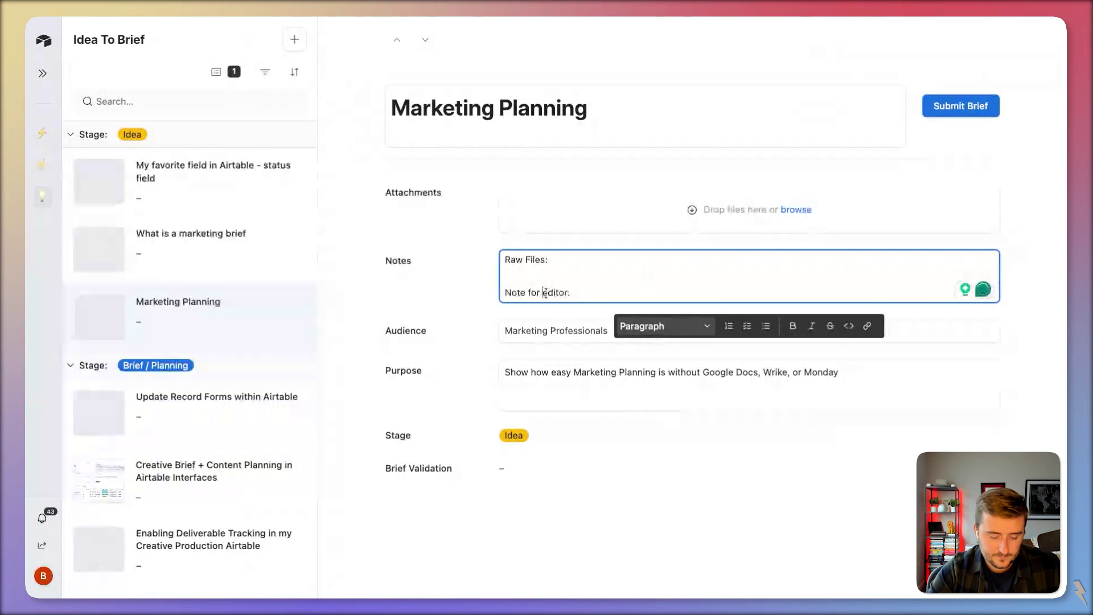
text(video)
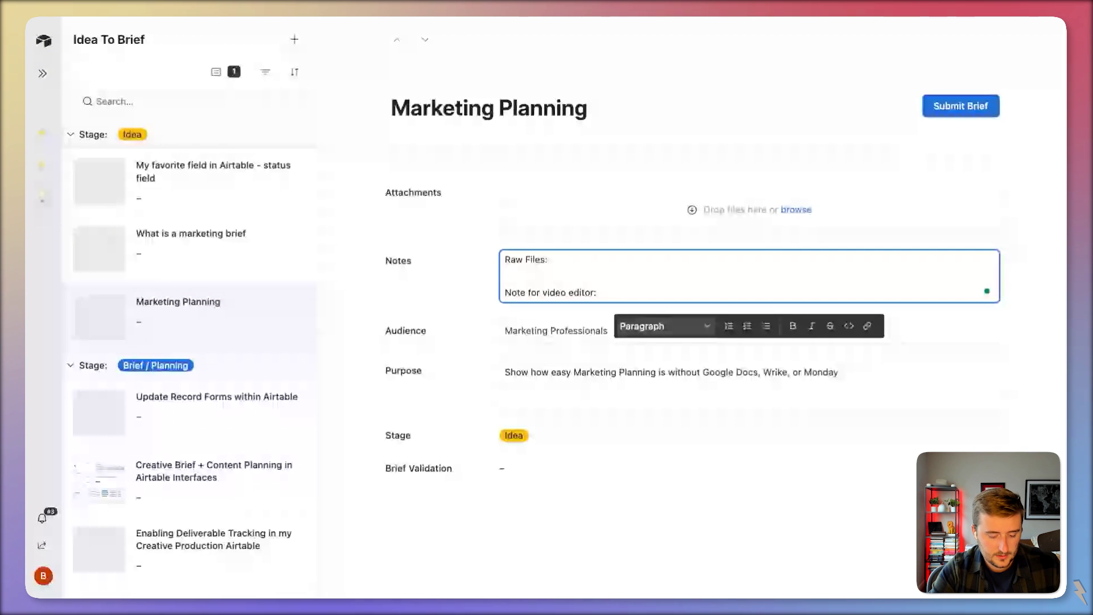
key(End)
text(blur xyz)
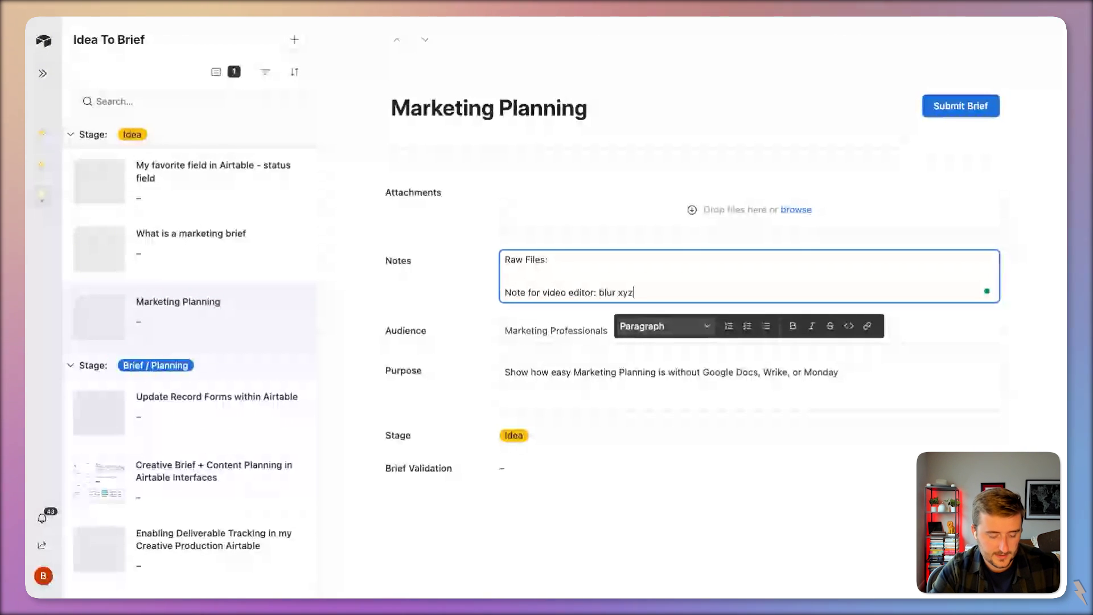
click(401, 279)
Add a new post row under the brief's Posts table
click(961, 109)
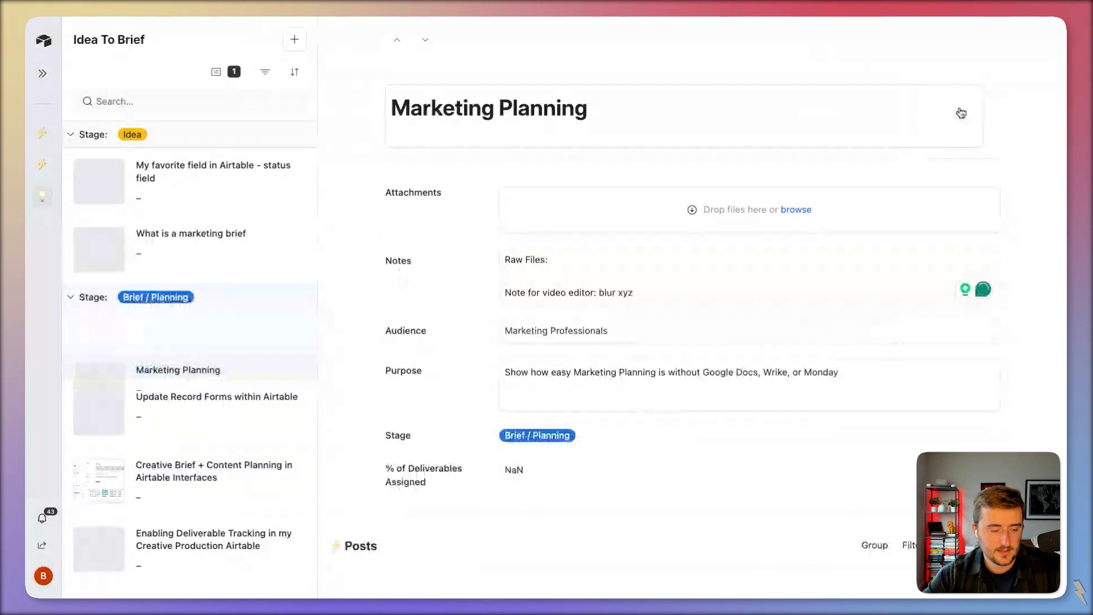
scroll(445, 288, down, 3)
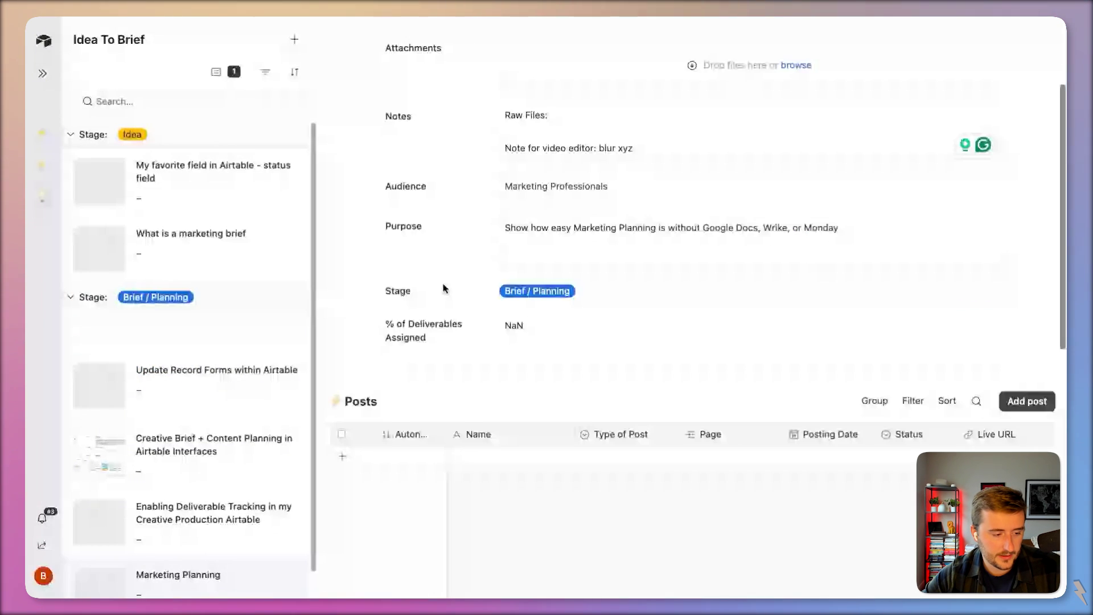
scroll(445, 311, down, 1)
scroll(445, 333, up, 5)
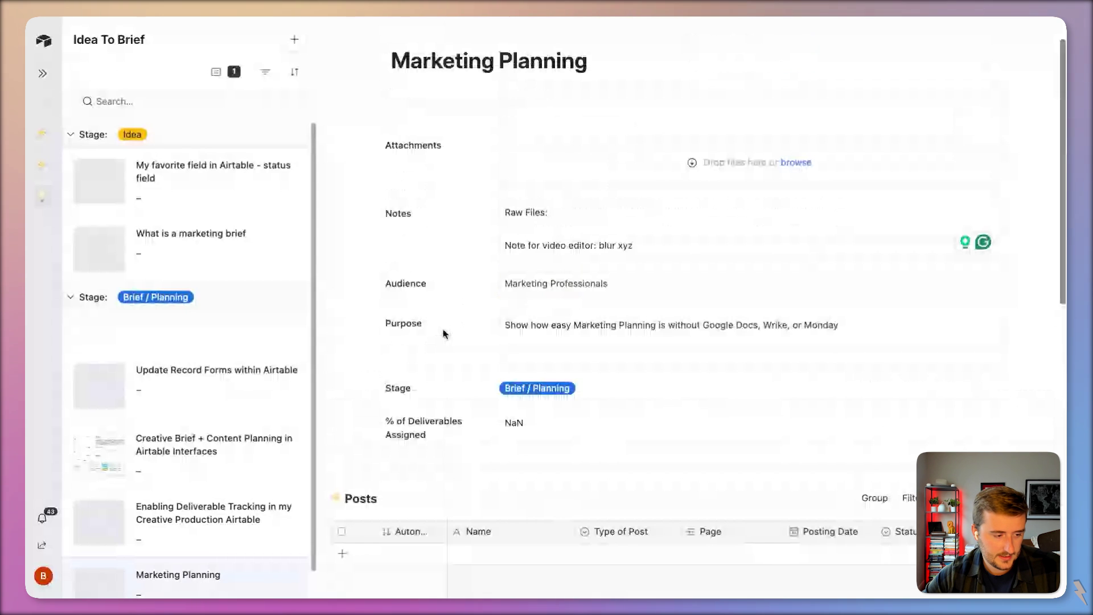
scroll(692, 307, down, 5)
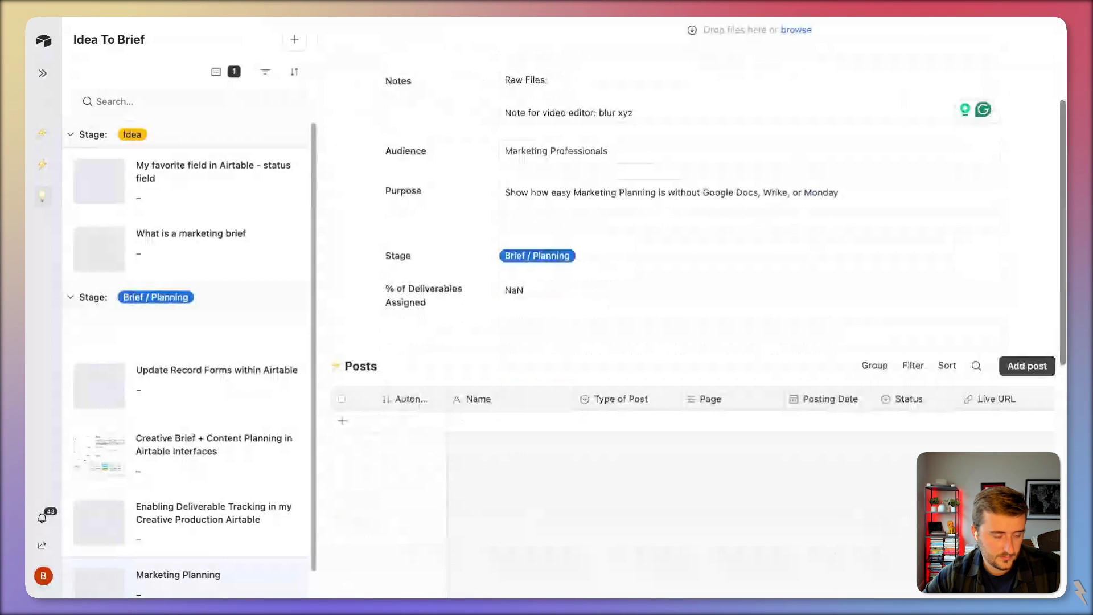
scroll(357, 370, down, 2)
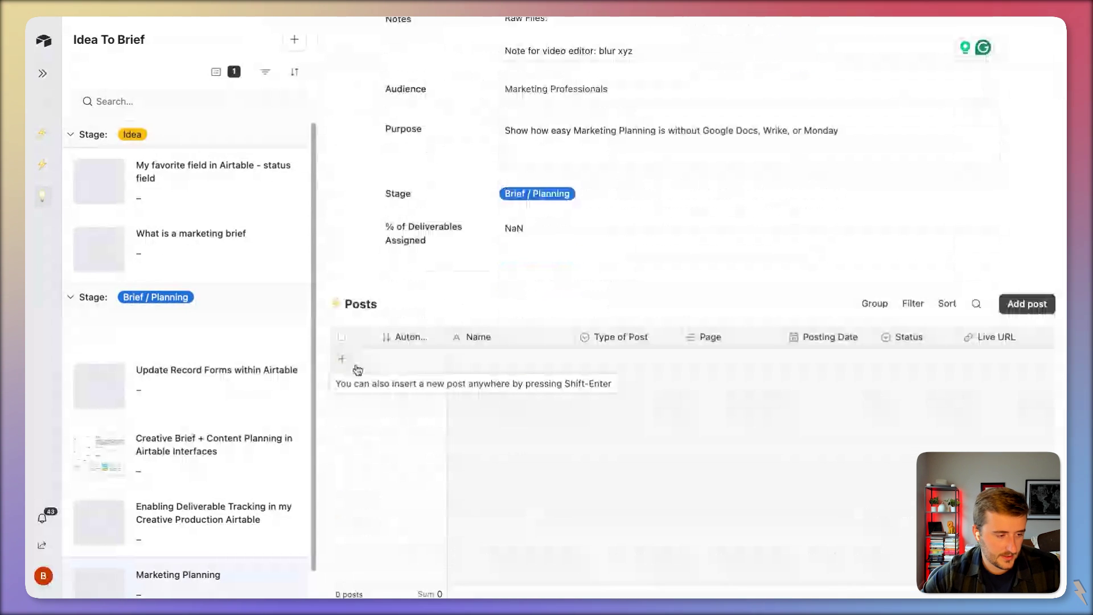
click(358, 370)
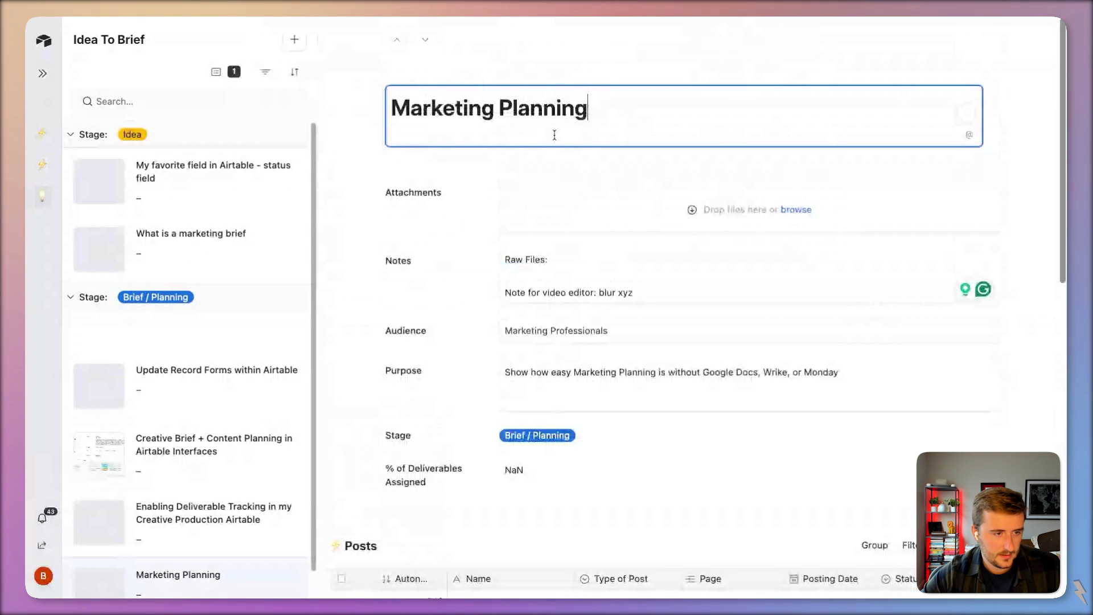
scroll(529, 200, down, 2)
click(510, 262)
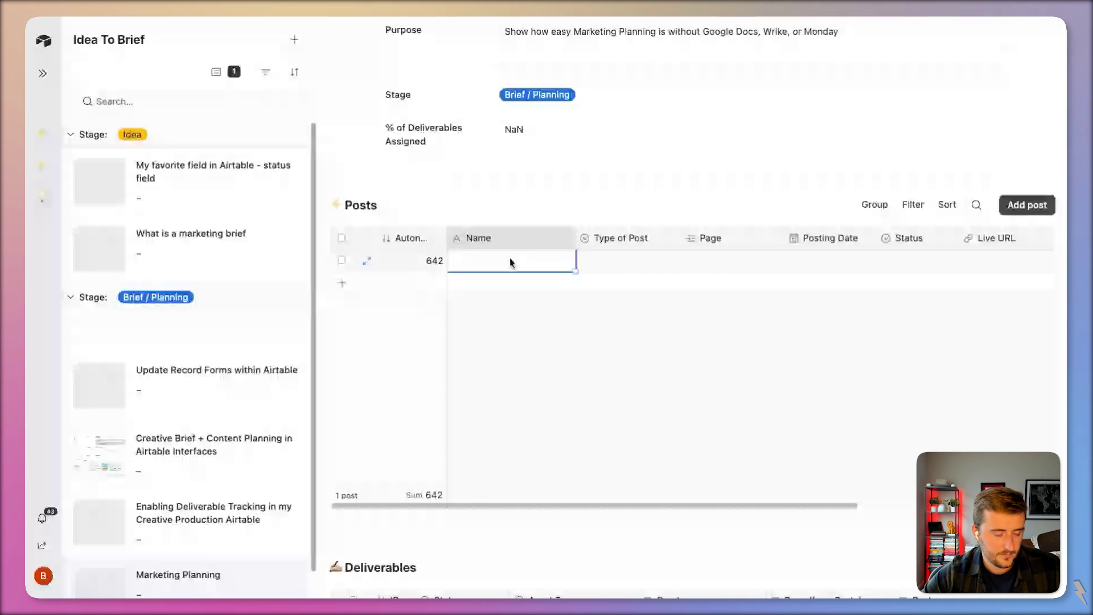
click(510, 262)
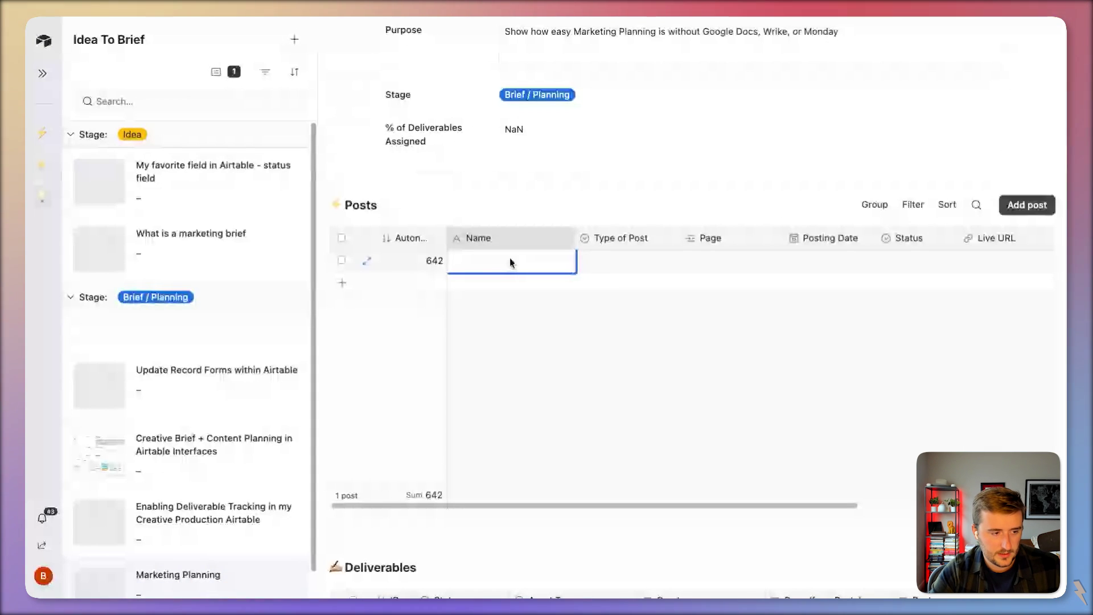
Name the new post 'Marketing Planning in Airtable'
text(Marketing Planning)
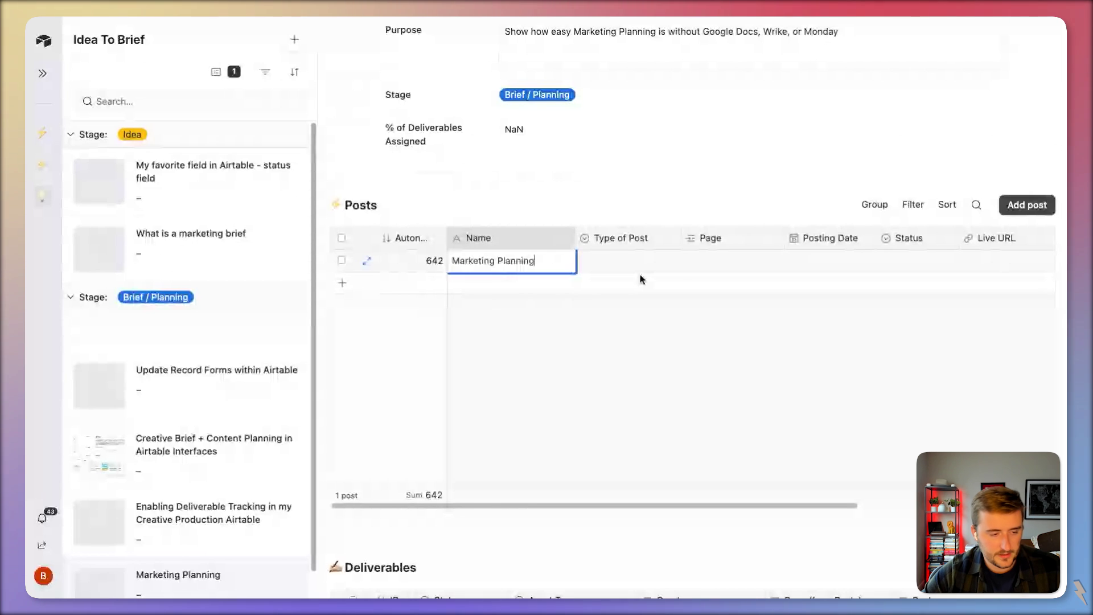
click(614, 258)
click(556, 258)
click(556, 261)
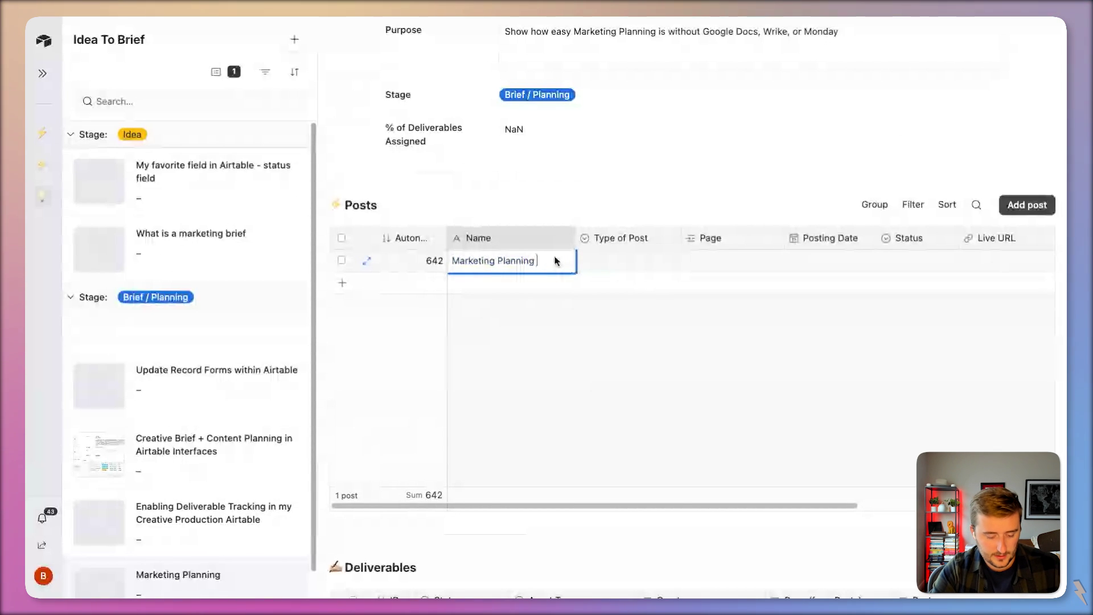
text(in Airtable)
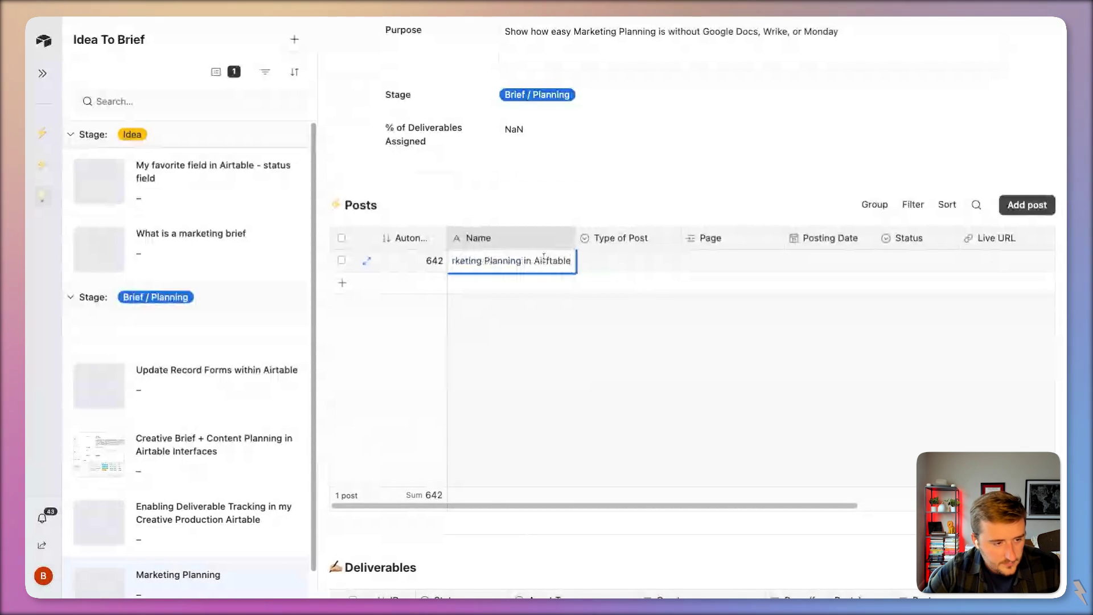
click(548, 260)
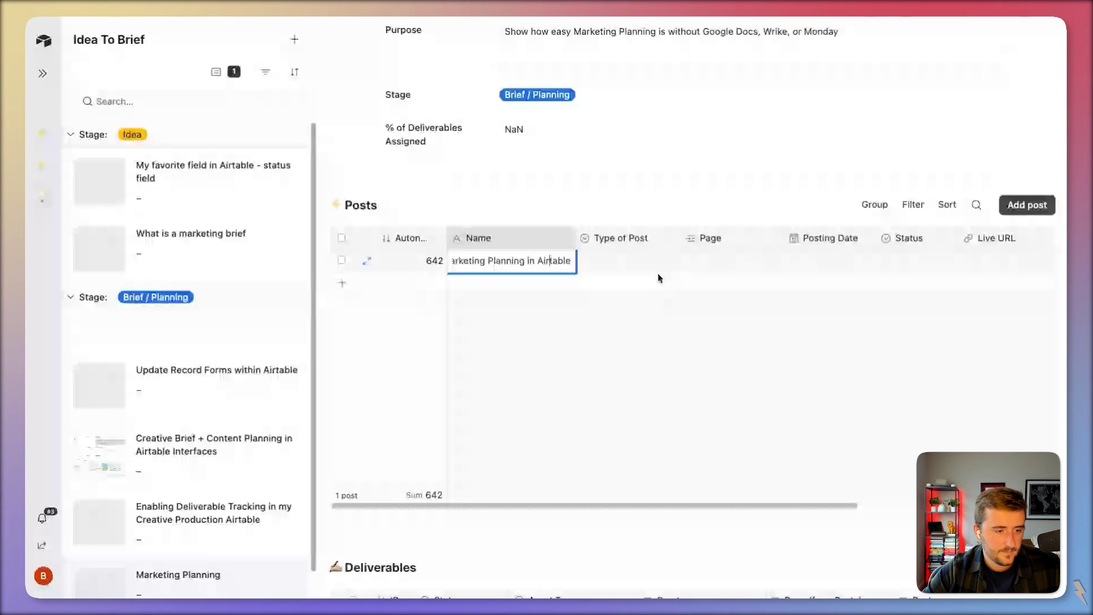
key(Tab)
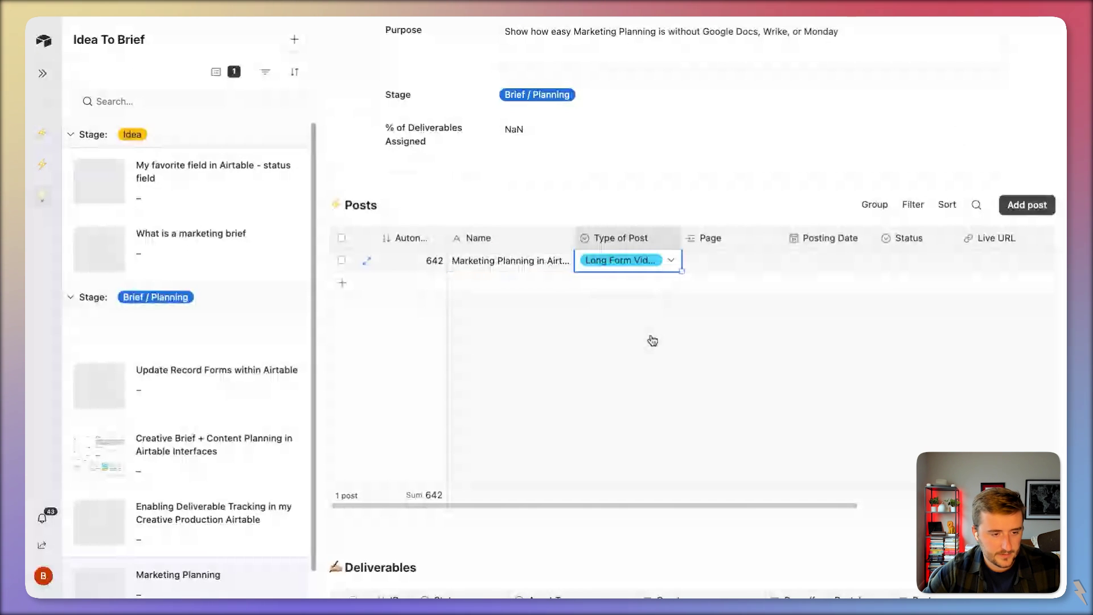
Link the post to the YouTube page, date it 9/17/2024, status Planned, type Long Form Video
click(694, 262)
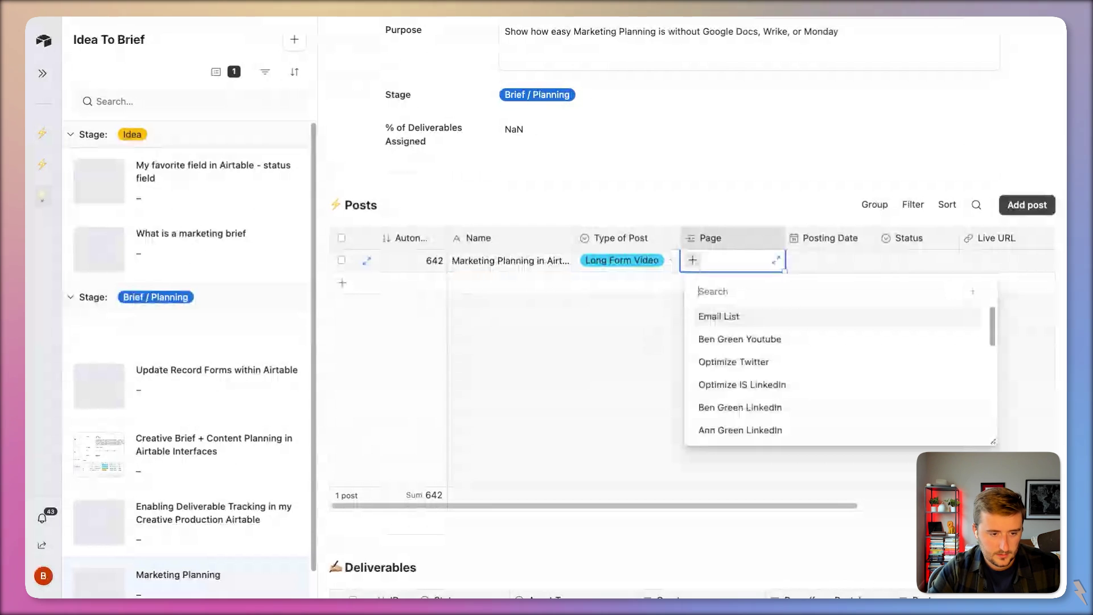
click(739, 407)
scroll(727, 357, down, 3)
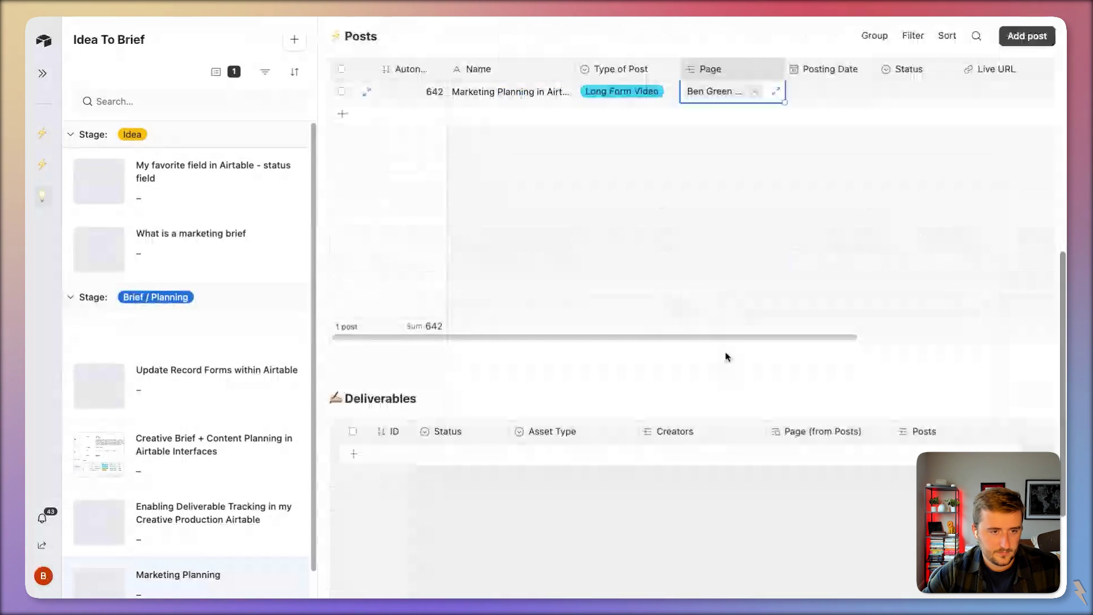
click(863, 91)
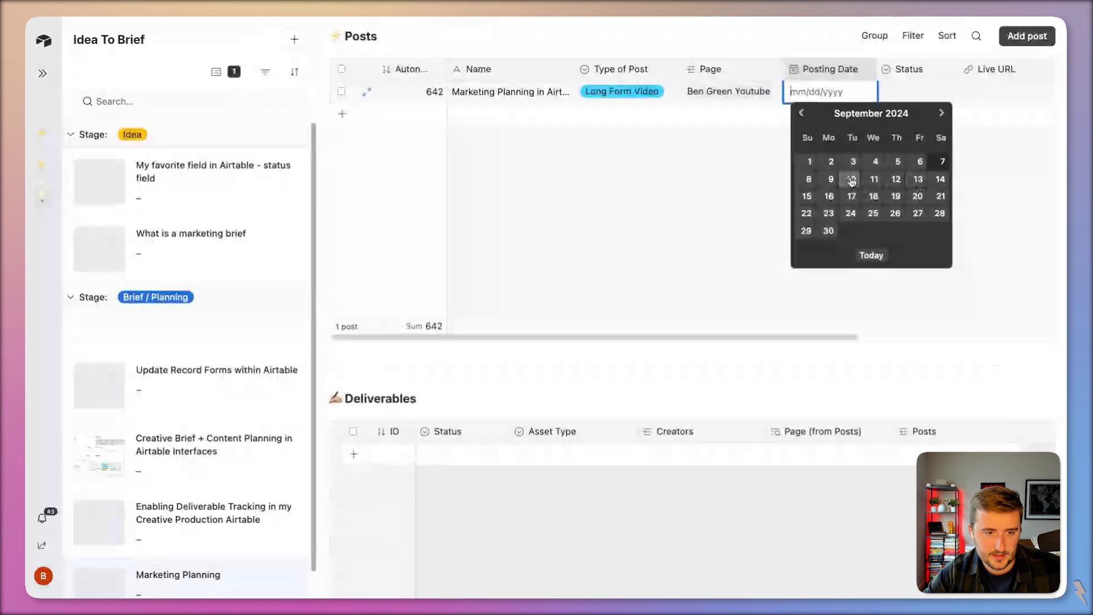
click(851, 197)
click(911, 91)
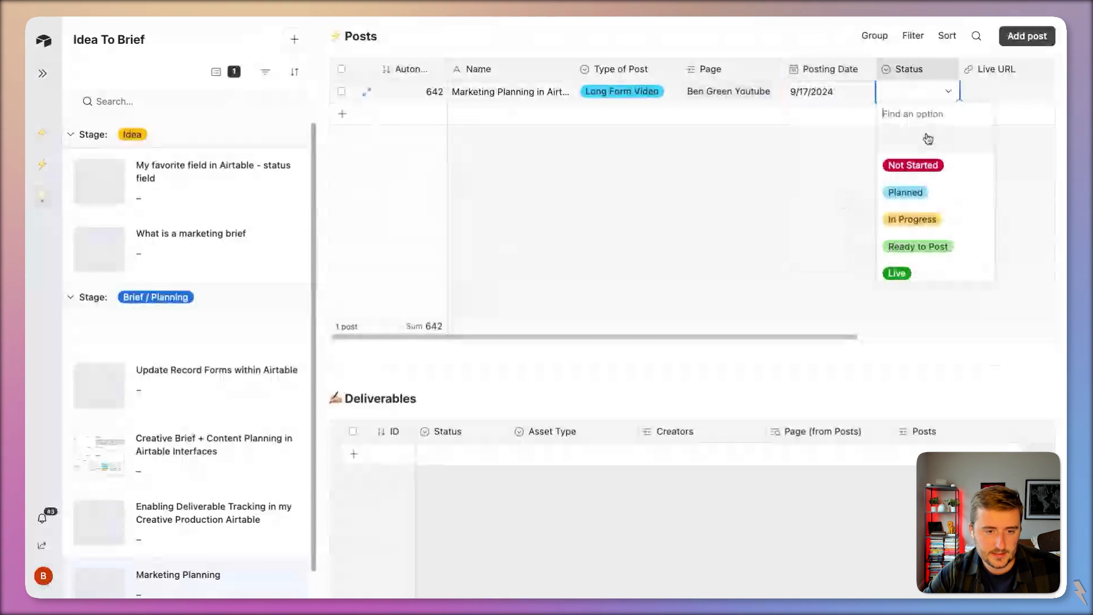
click(905, 190)
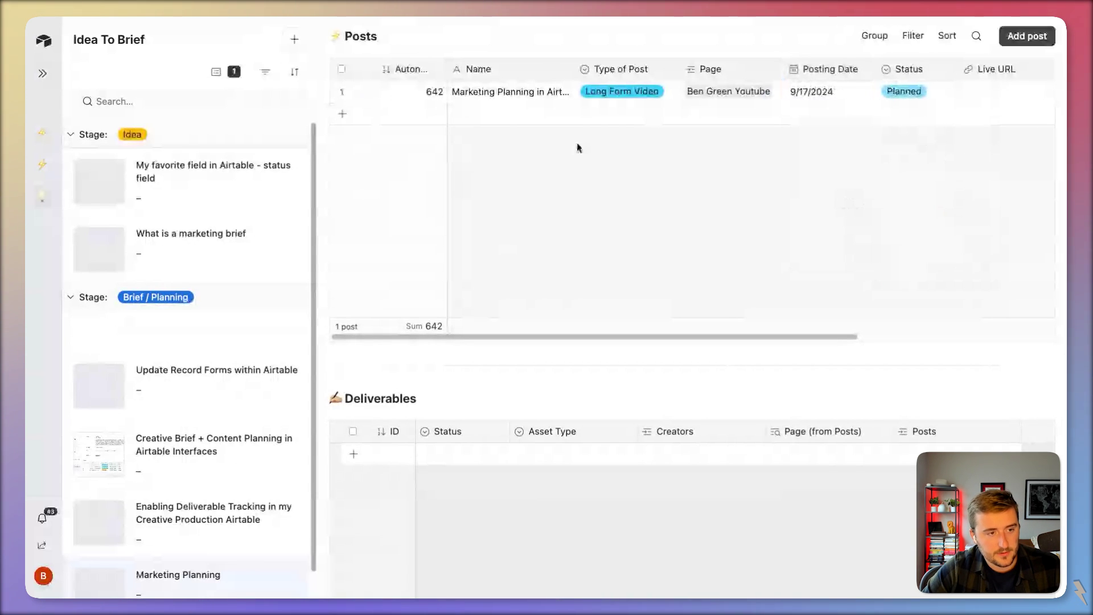
click(616, 100)
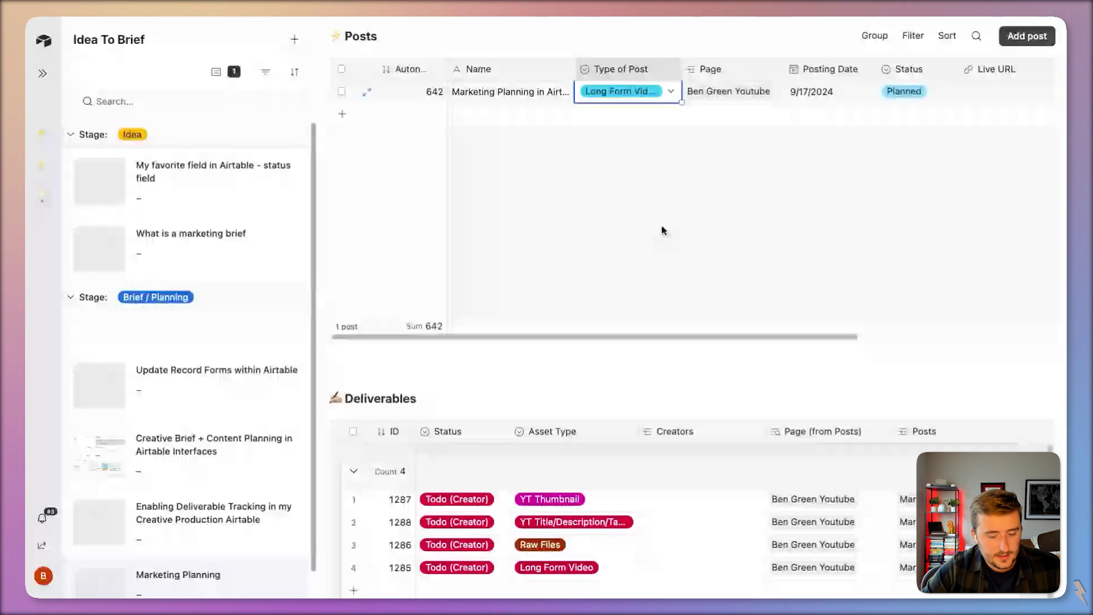
Add a second post with type Short Form Video
click(655, 114)
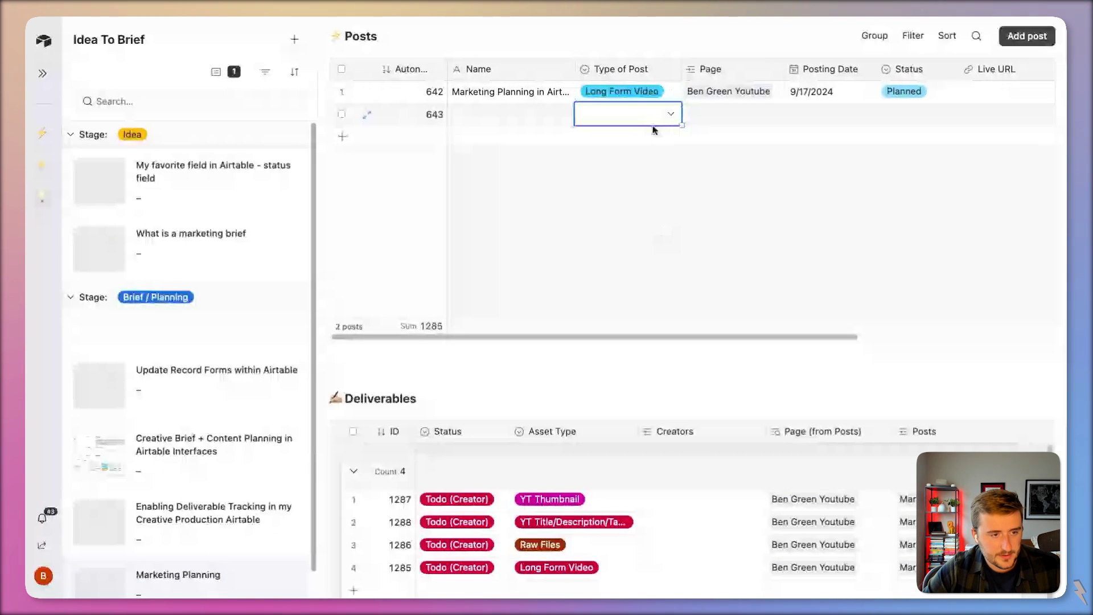
click(652, 117)
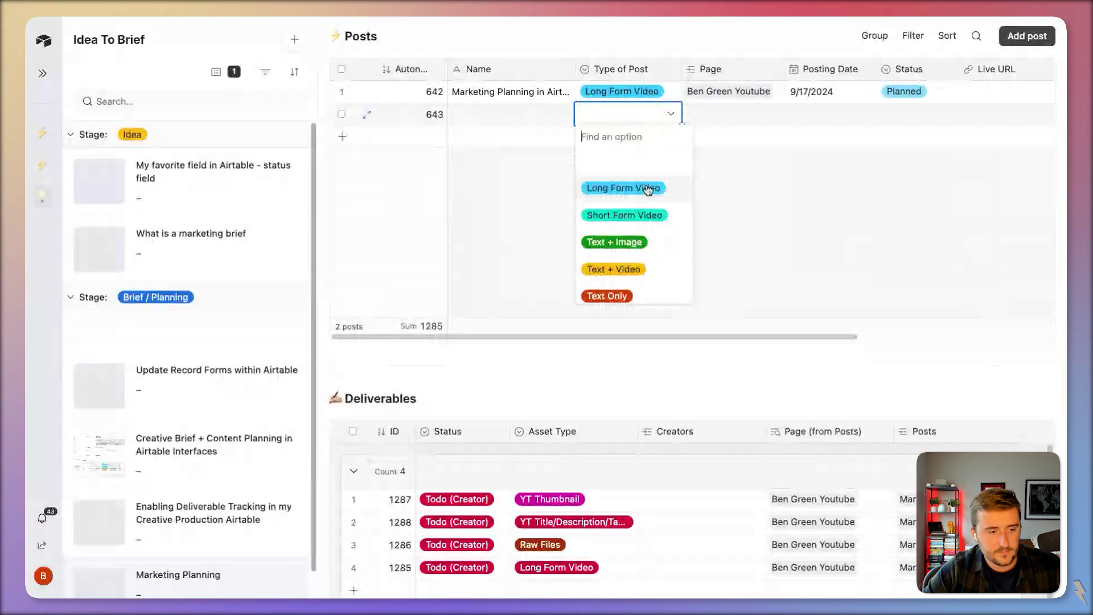
scroll(642, 261, down, 1)
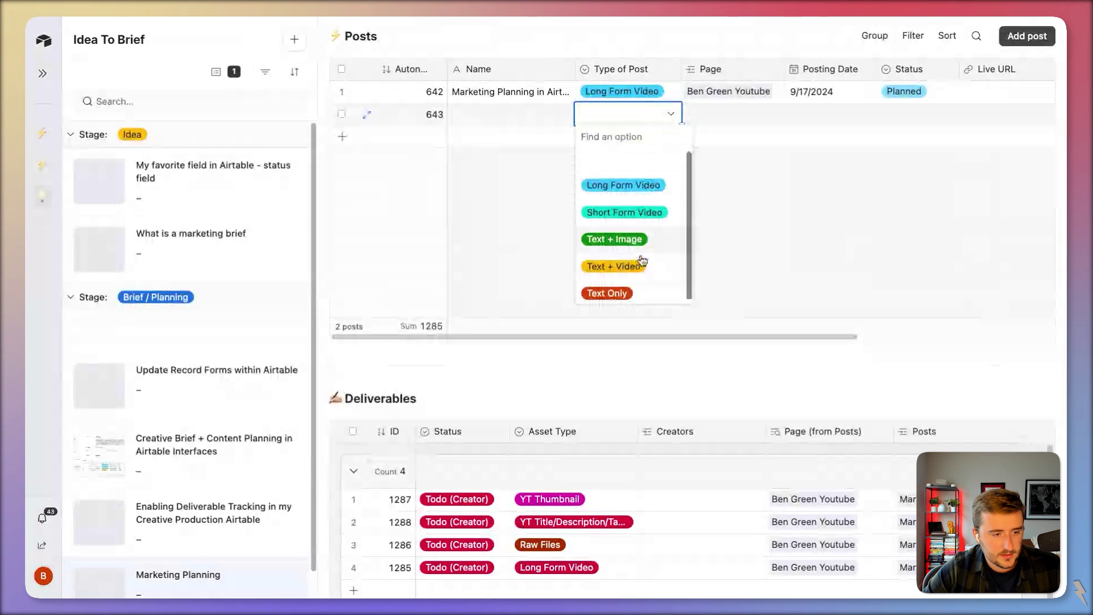
click(626, 212)
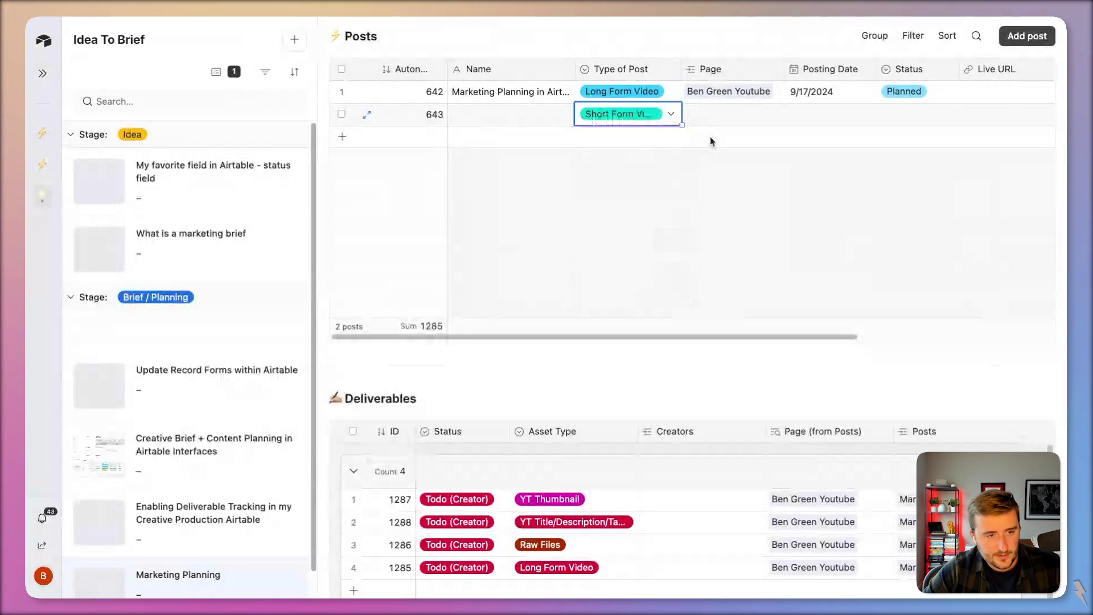
Copy the YouTube page, 9/17/2024 date and Planned status from the first post into the second
key(ctrl+c)
click(737, 116)
key(ctrl+v)
click(911, 92)
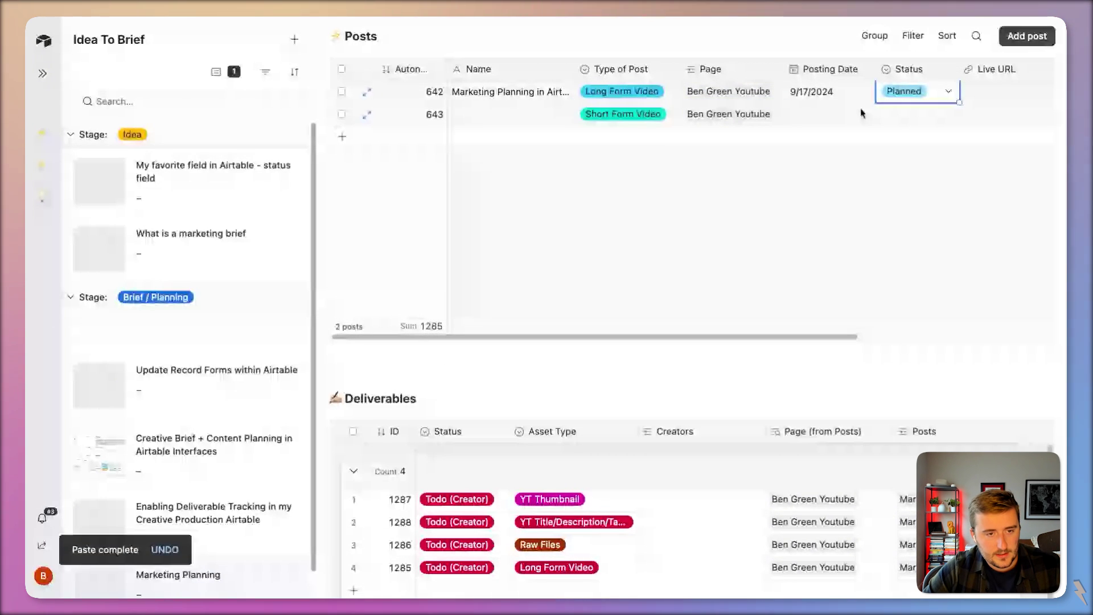
drag(823, 94, 959, 114)
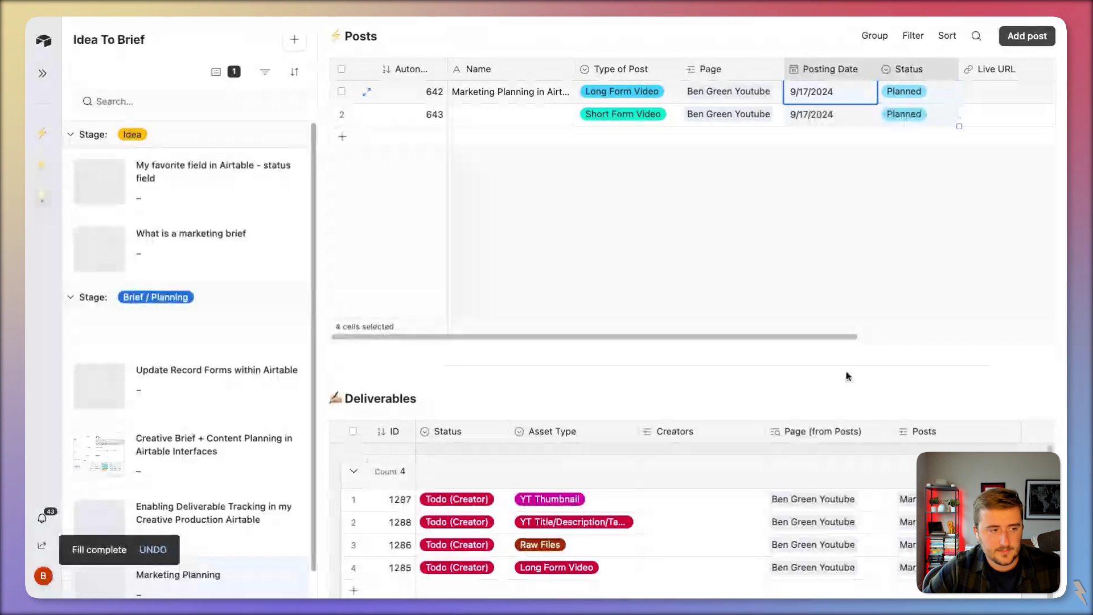
scroll(848, 376, down, 3)
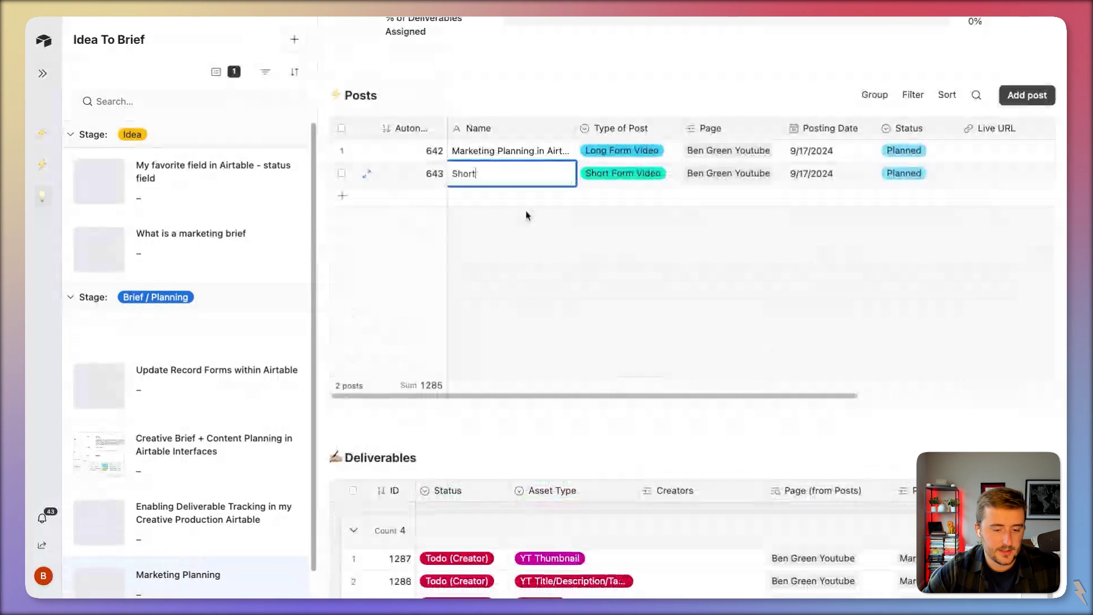
scroll(569, 450, down, 3)
Delete the Short post's Raw Files, title and description, and YT Thumbnail deliverables
scroll(568, 450, down, 3)
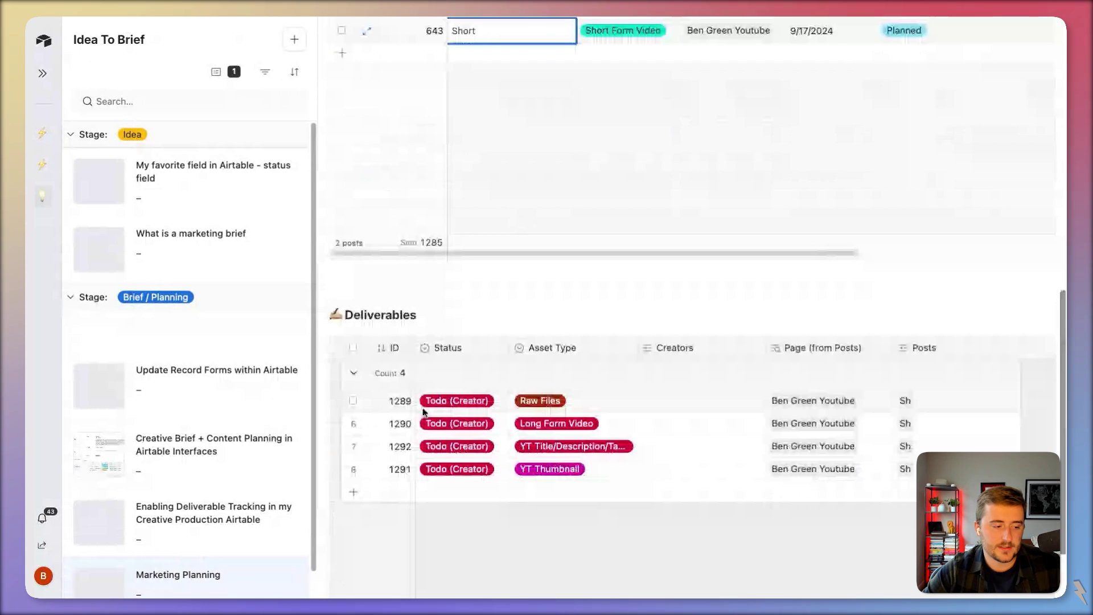
click(353, 401)
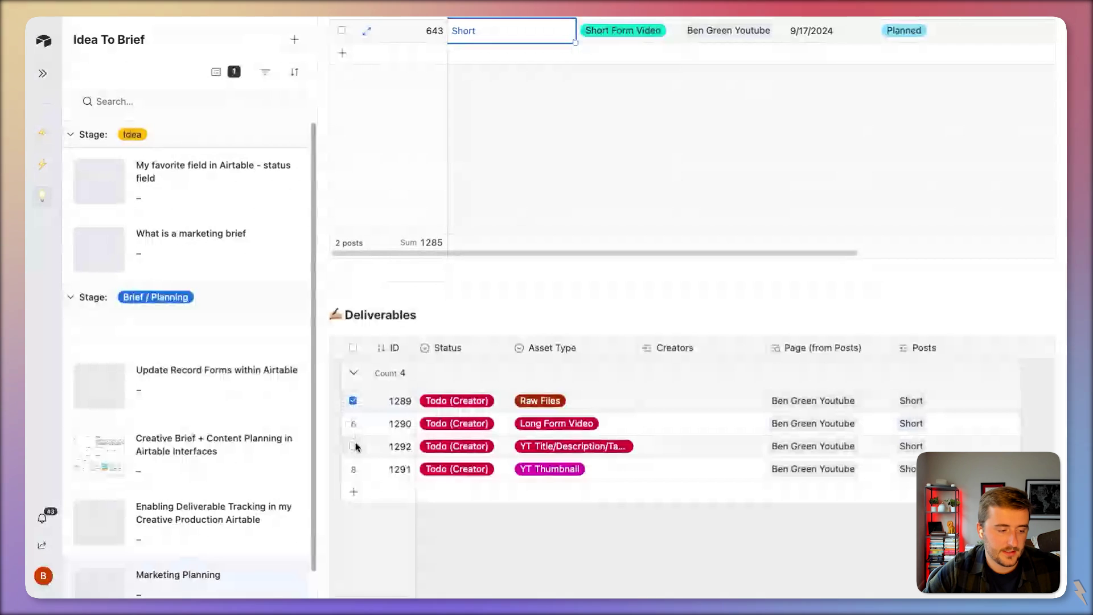
click(353, 447)
click(353, 469)
right_click(625, 454)
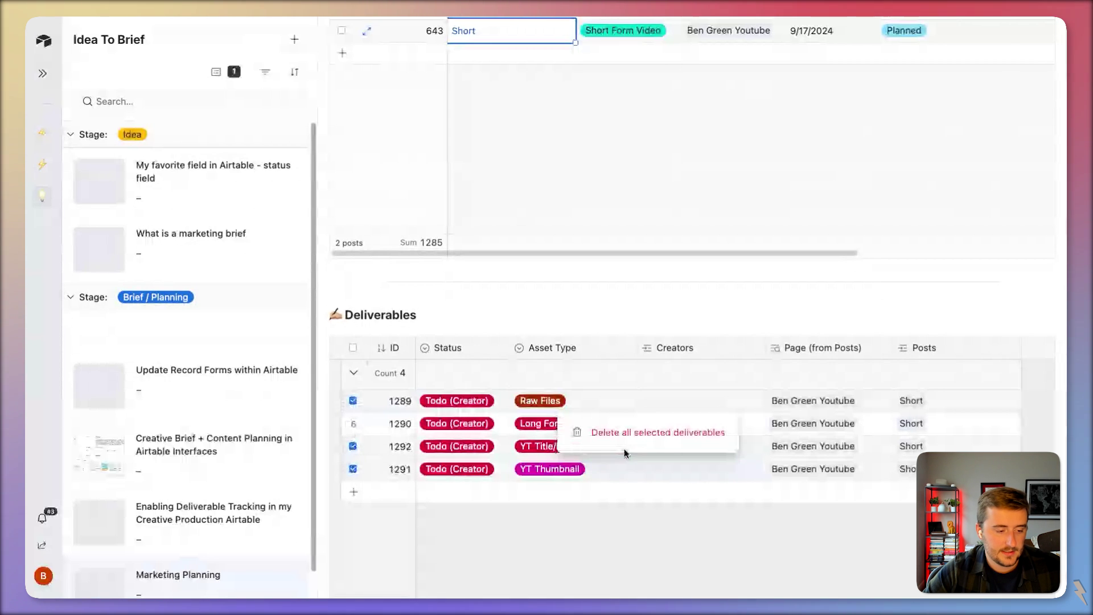
click(585, 449)
click(585, 450)
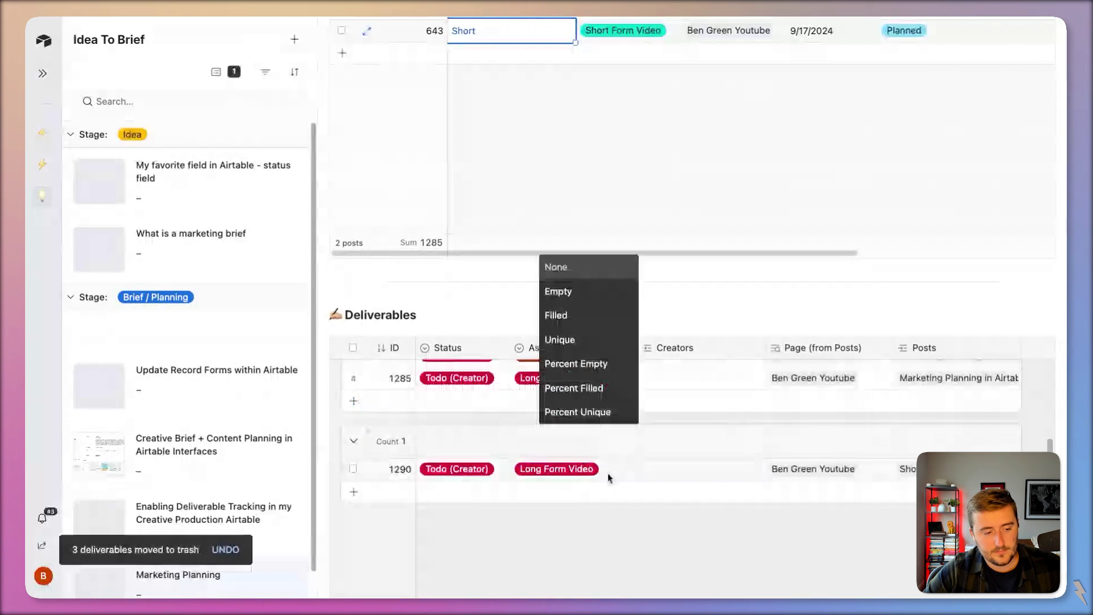
Change deliverable 1290's asset type to YT Short
click(607, 473)
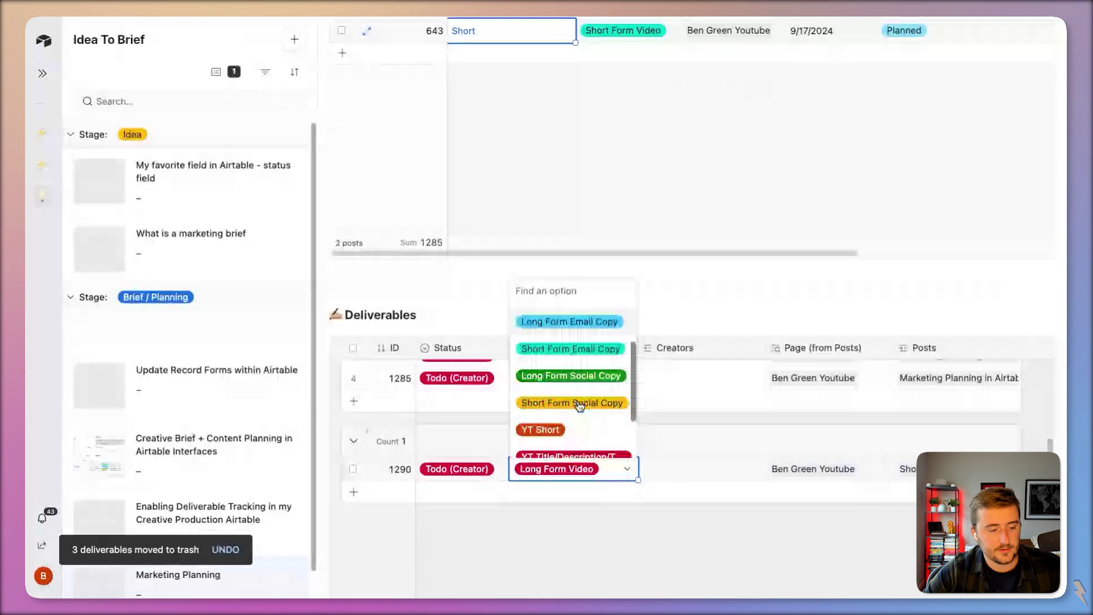
click(541, 430)
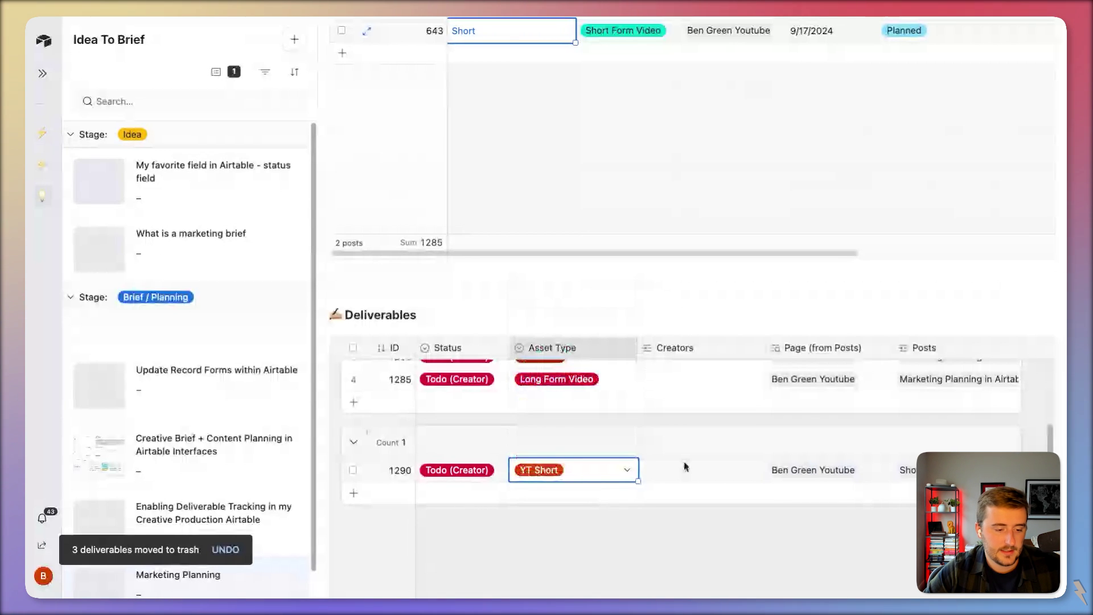
scroll(685, 466, up, 3)
scroll(651, 317, down, 3)
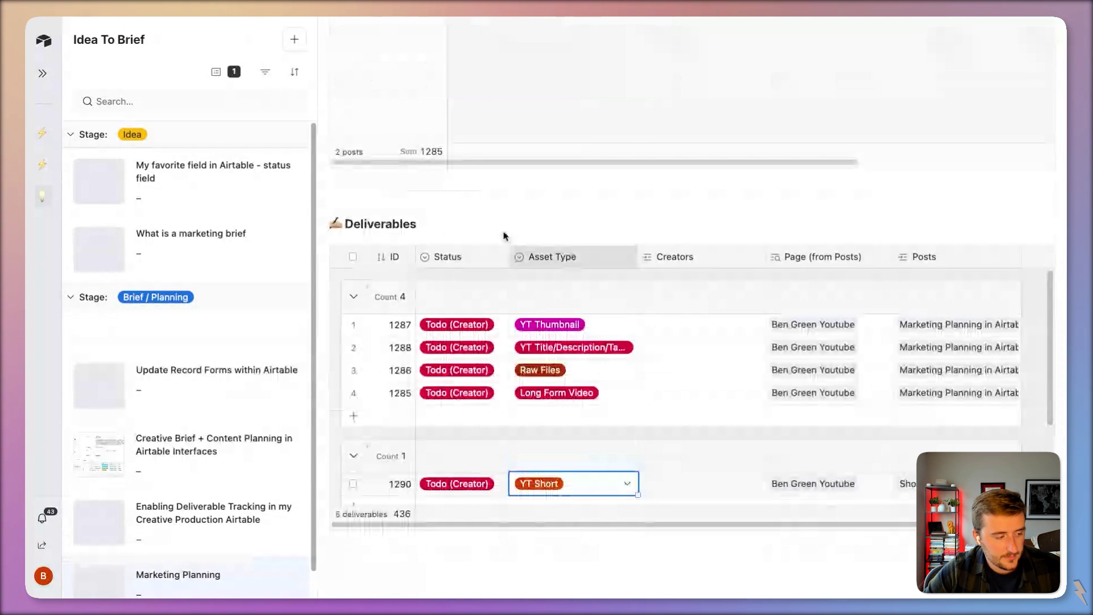
scroll(227, 533, down, 1)
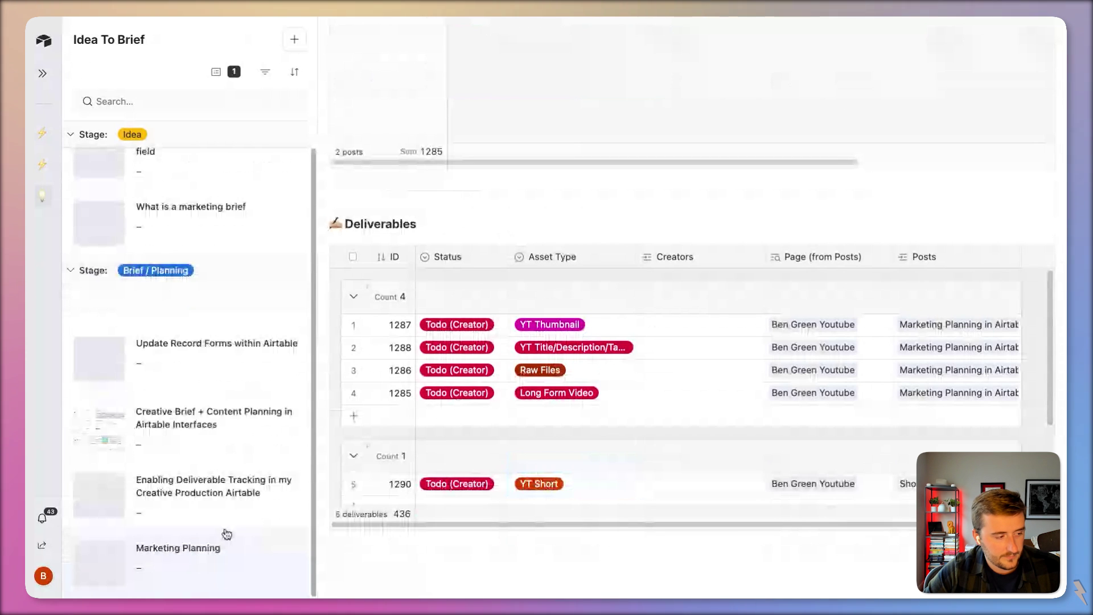
Add a third post to the Marketing Planning brief with type Text + Video
click(226, 527)
click(266, 569)
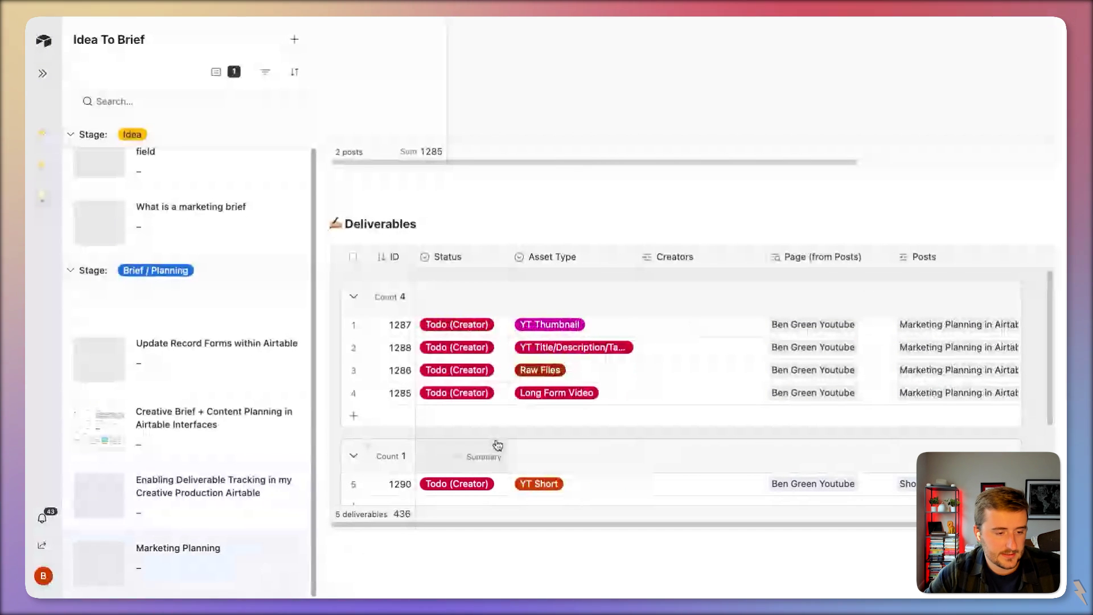
scroll(626, 232, up, 6)
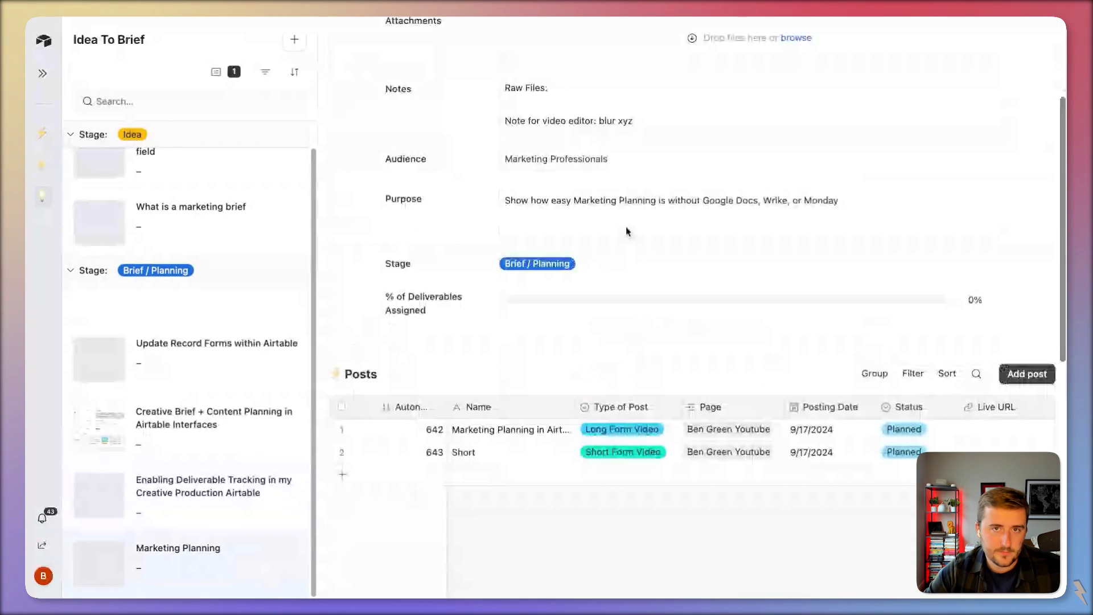
scroll(626, 232, up, 3)
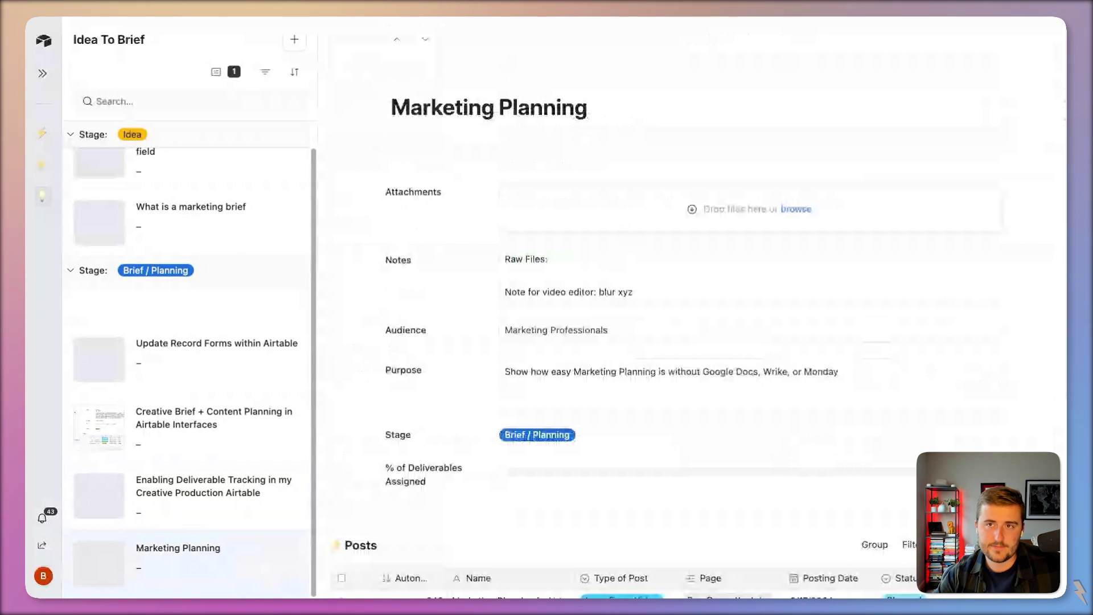
scroll(629, 238, down, 1)
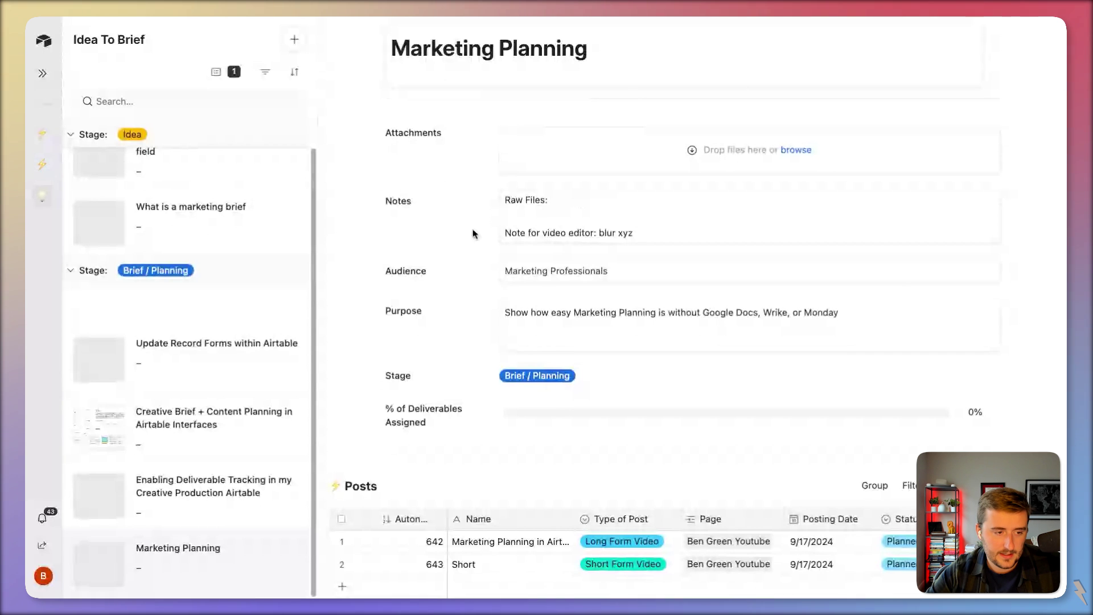
scroll(471, 231, down, 6)
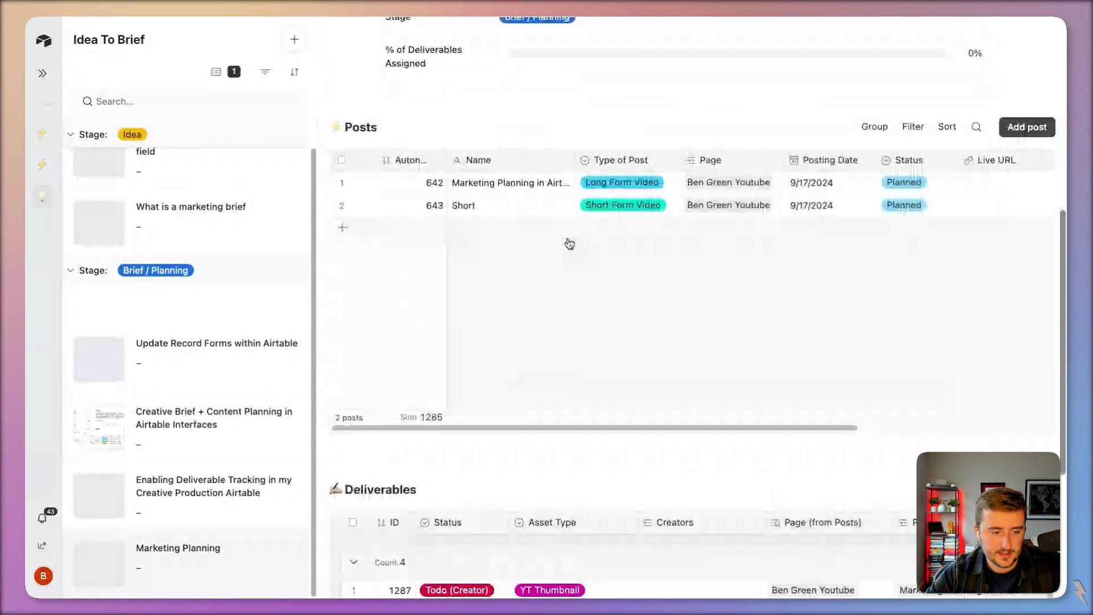
click(592, 231)
click(593, 232)
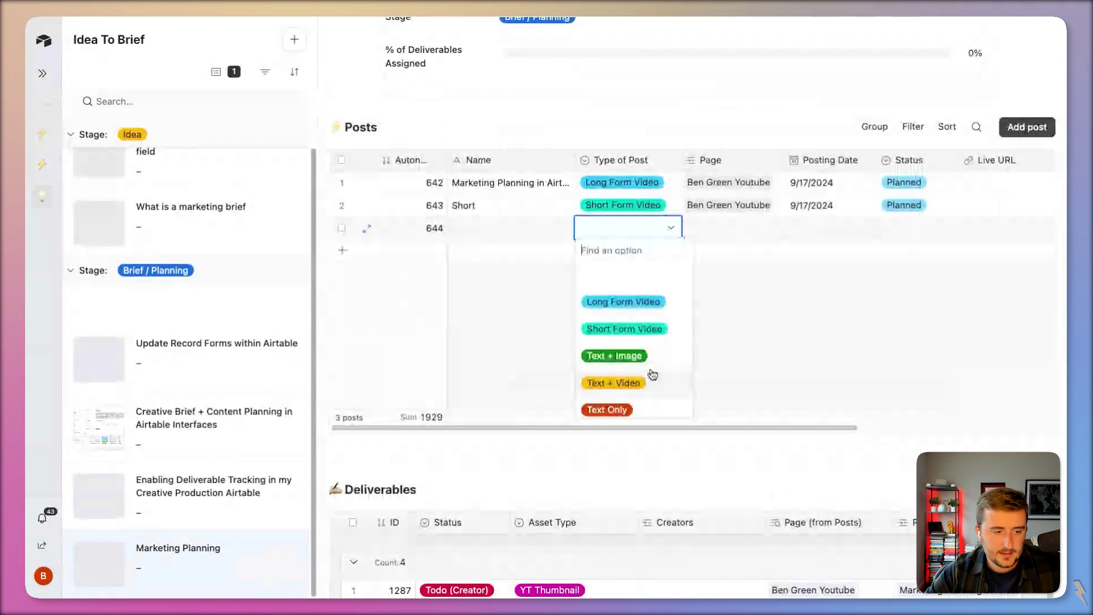
click(657, 382)
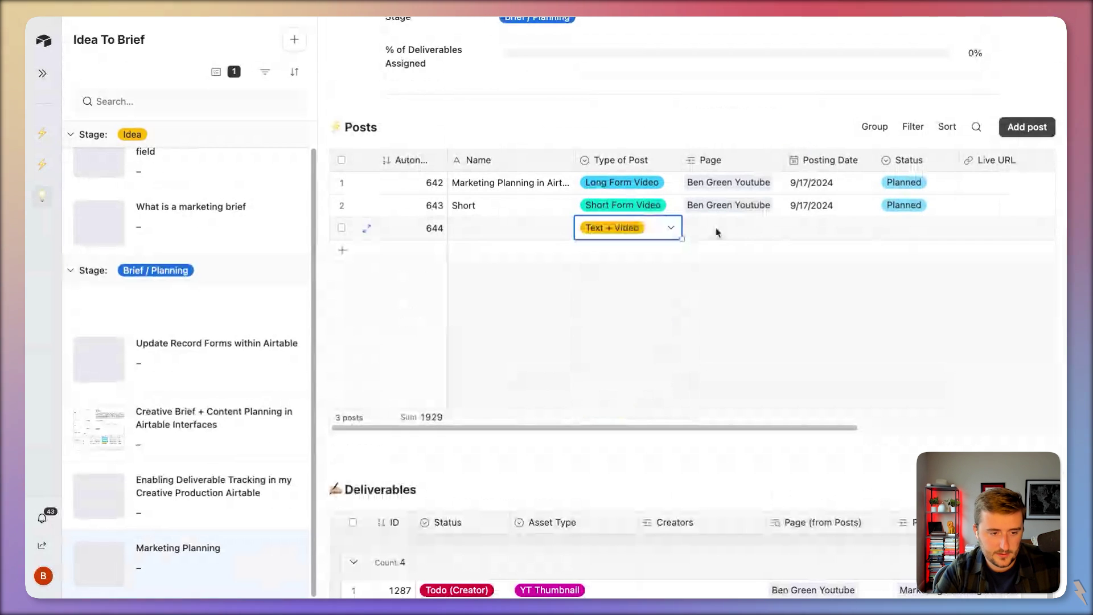
Link the third post to the LinkedIn page, dated 9/17/2024 with status Planned
click(715, 227)
text(ben gre)
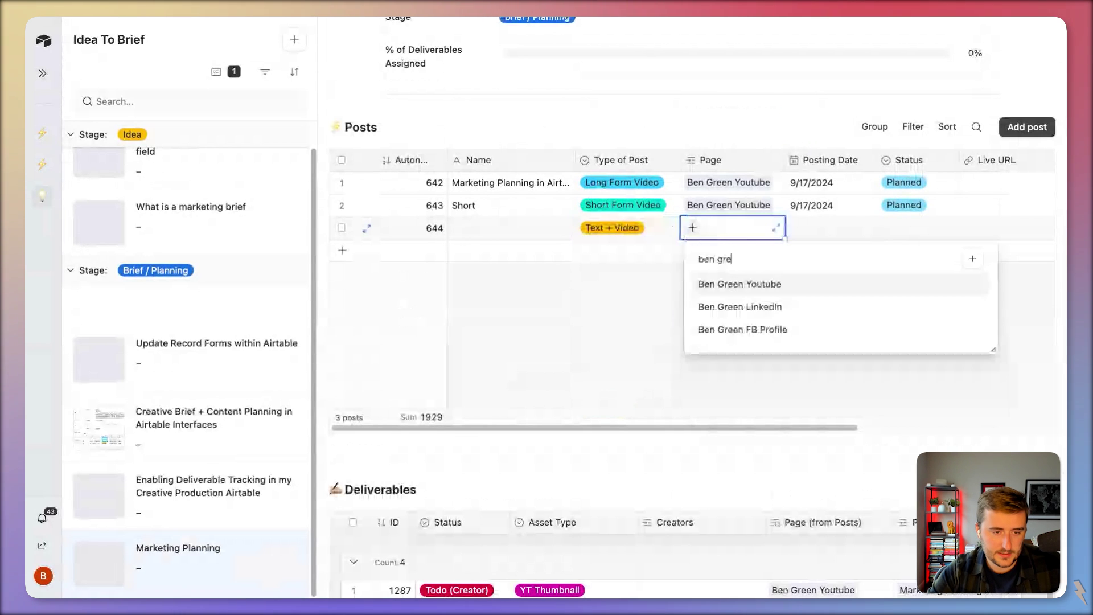
click(740, 306)
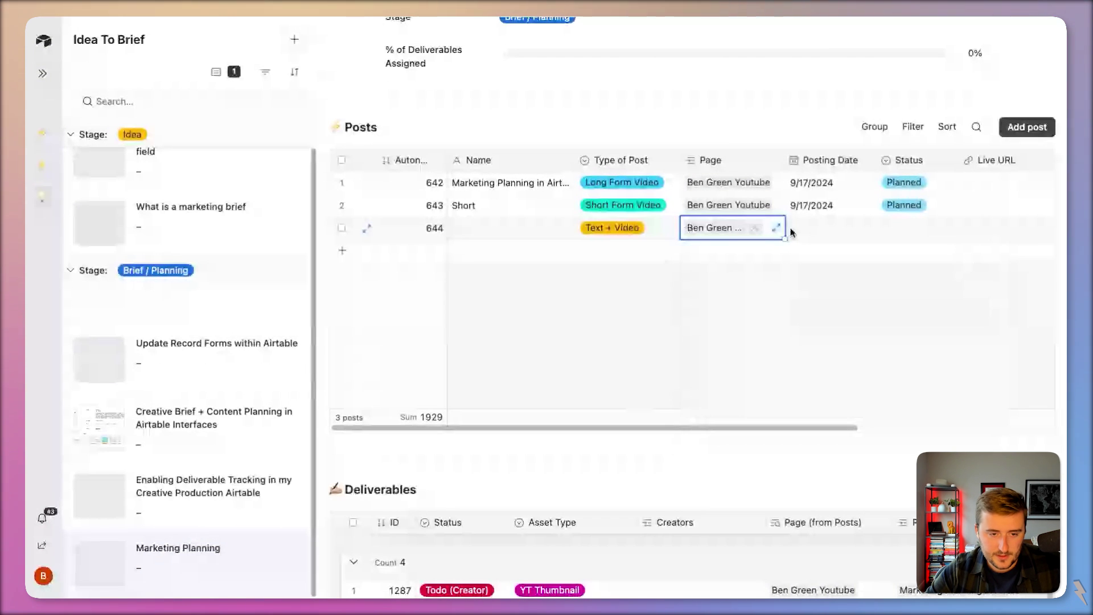
click(791, 229)
click(851, 332)
click(905, 229)
click(912, 302)
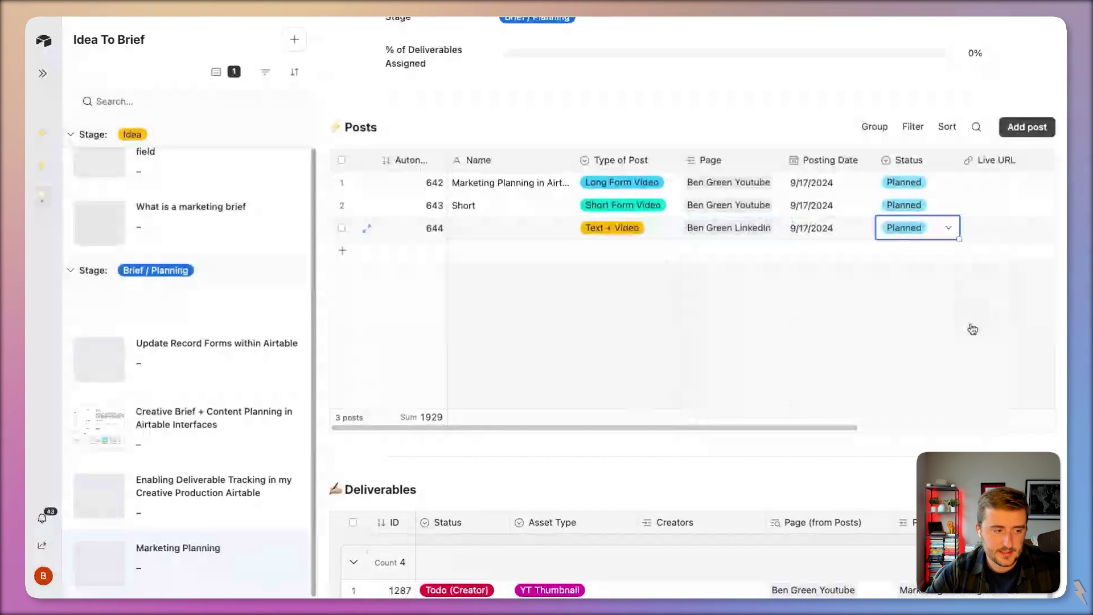
Name the third post 'Marketing Planning Walkthrough'
click(498, 227)
click(497, 227)
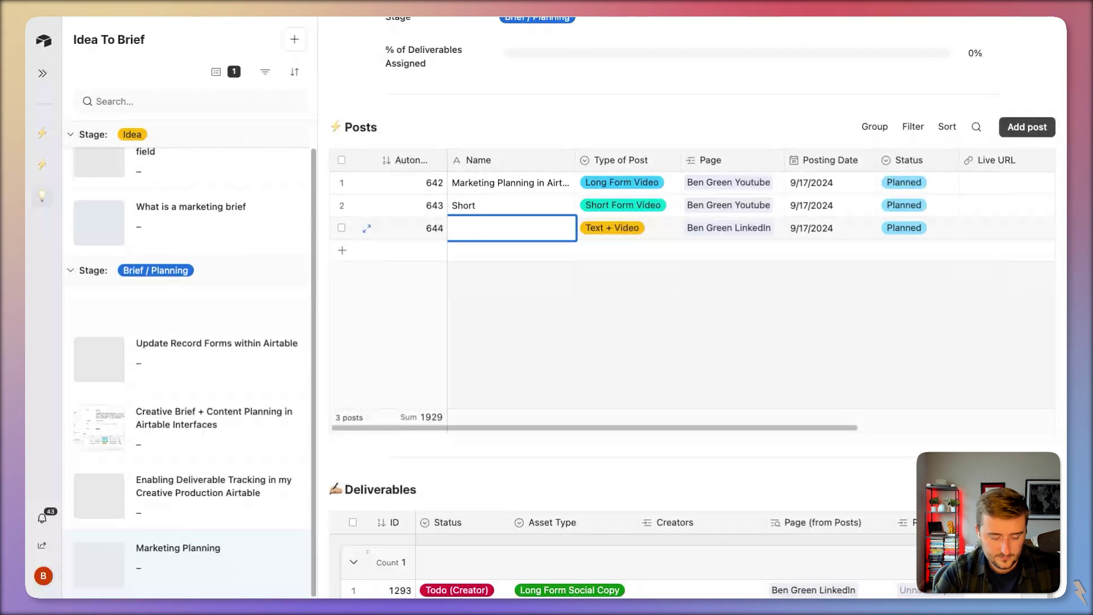
text(Market)
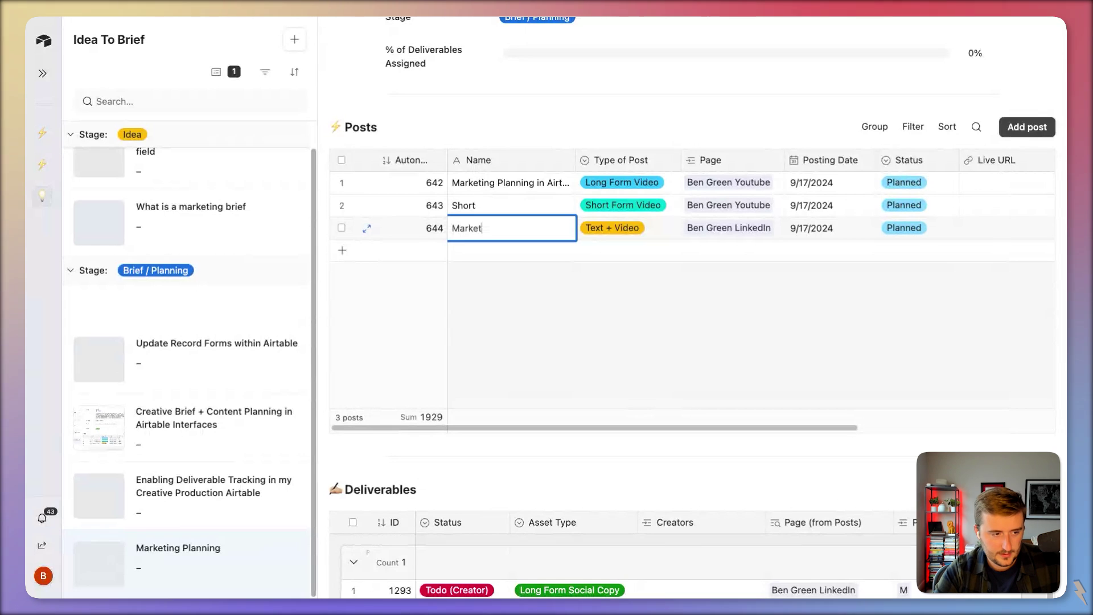
text(ing Planning )
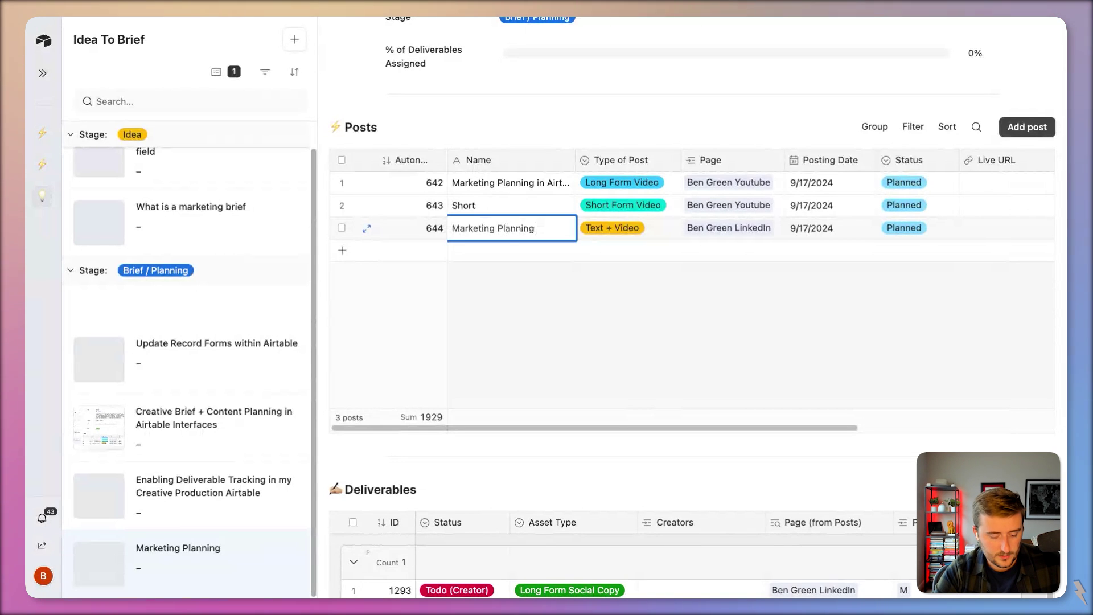
text(walkthrough)
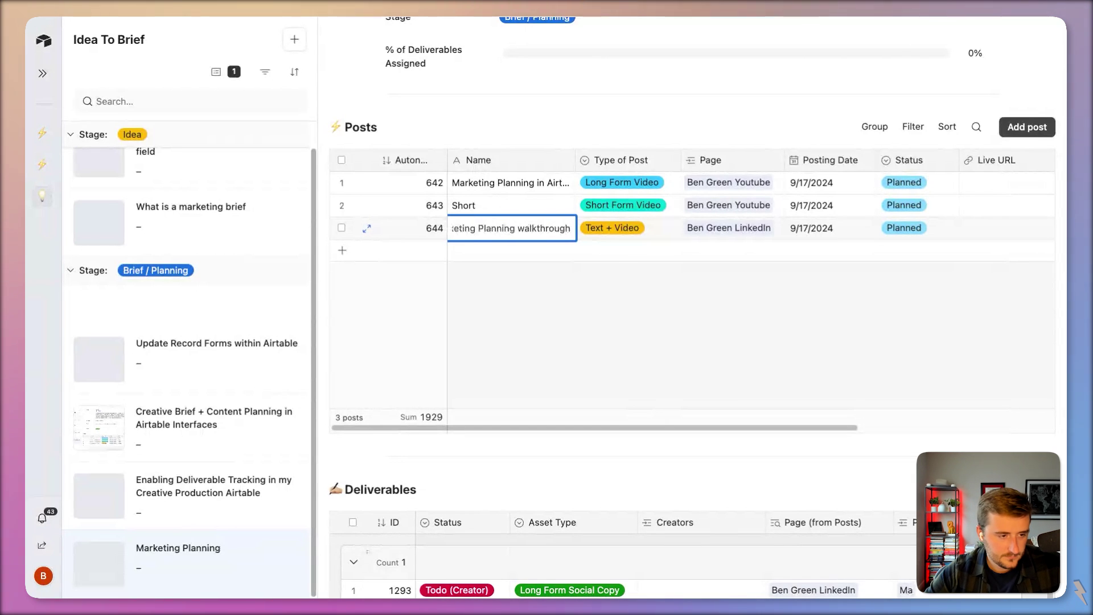
click(522, 235)
key(BackSpace)
text(W)
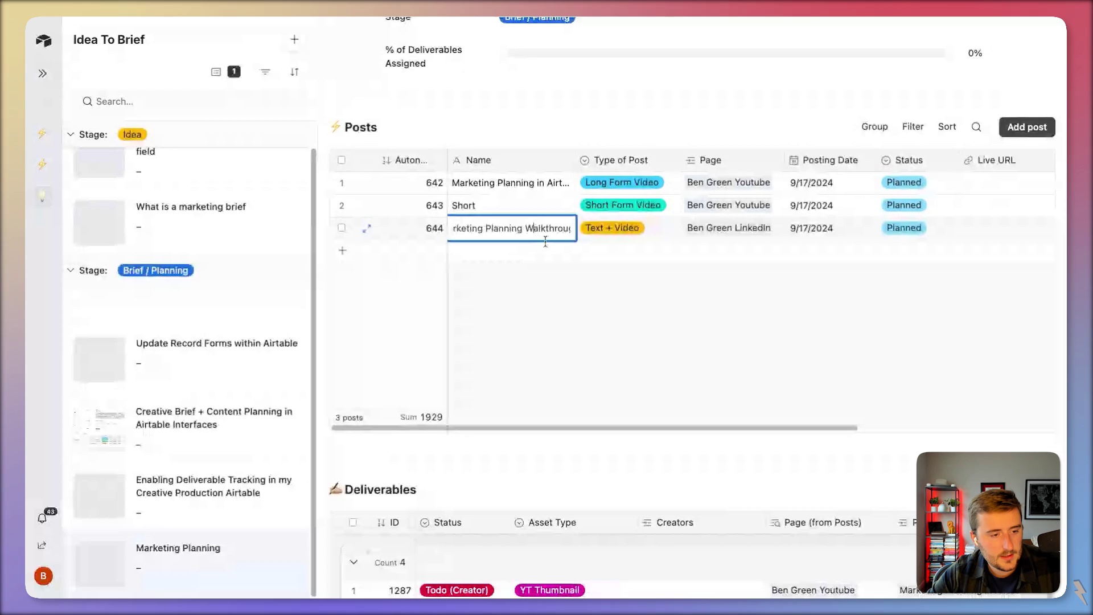
click(593, 458)
Scroll past the Posts table to the brief's Deliverables table, with six unassigned deliverables
scroll(593, 459, down, 1)
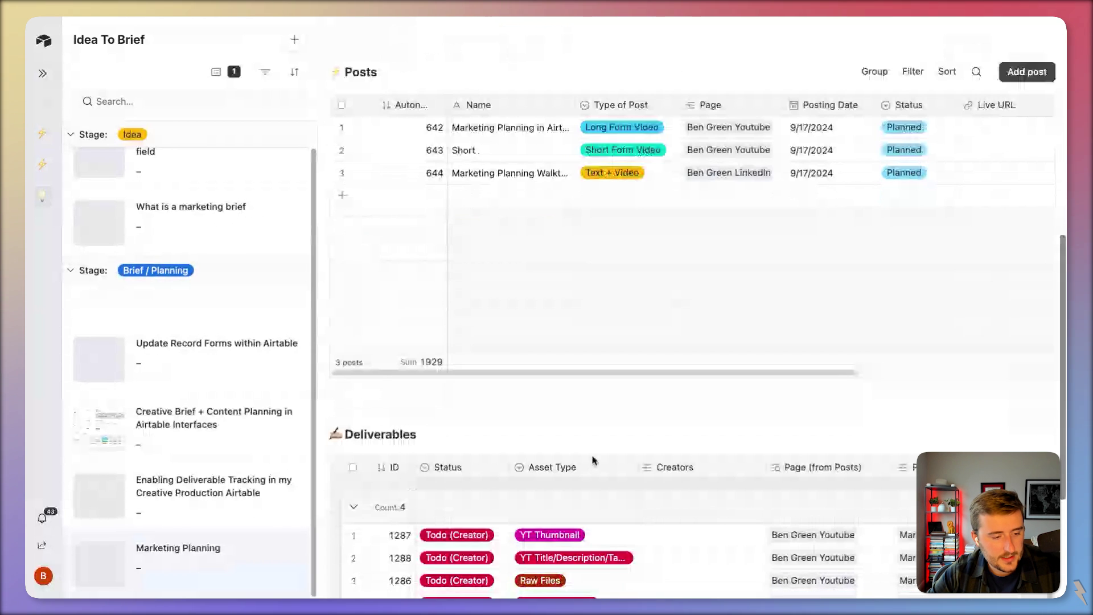
scroll(593, 459, down, 4)
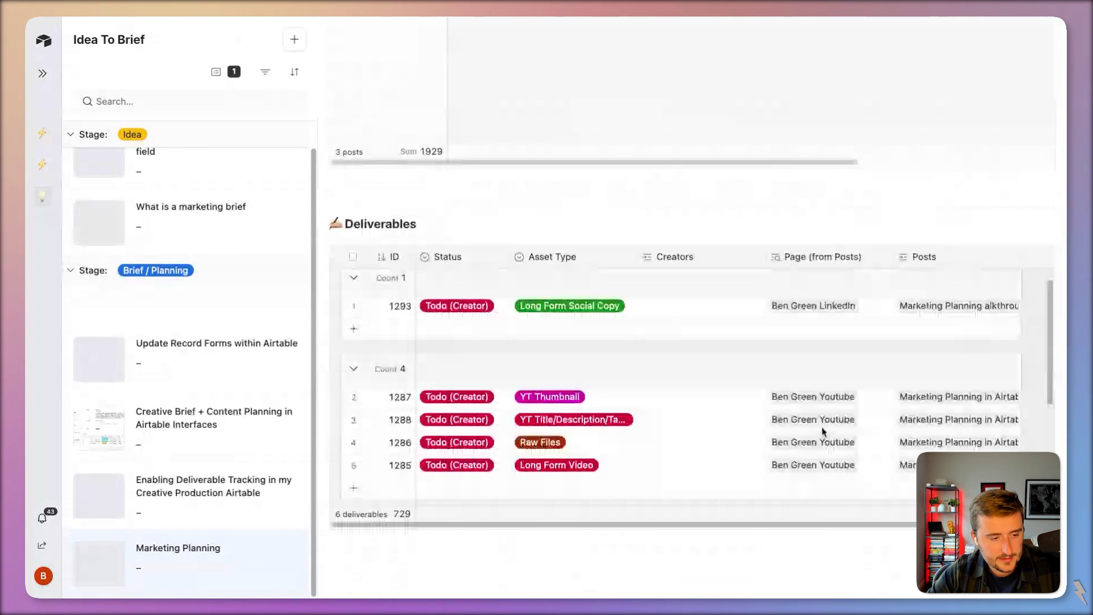
scroll(814, 399, up, 1)
click(805, 378)
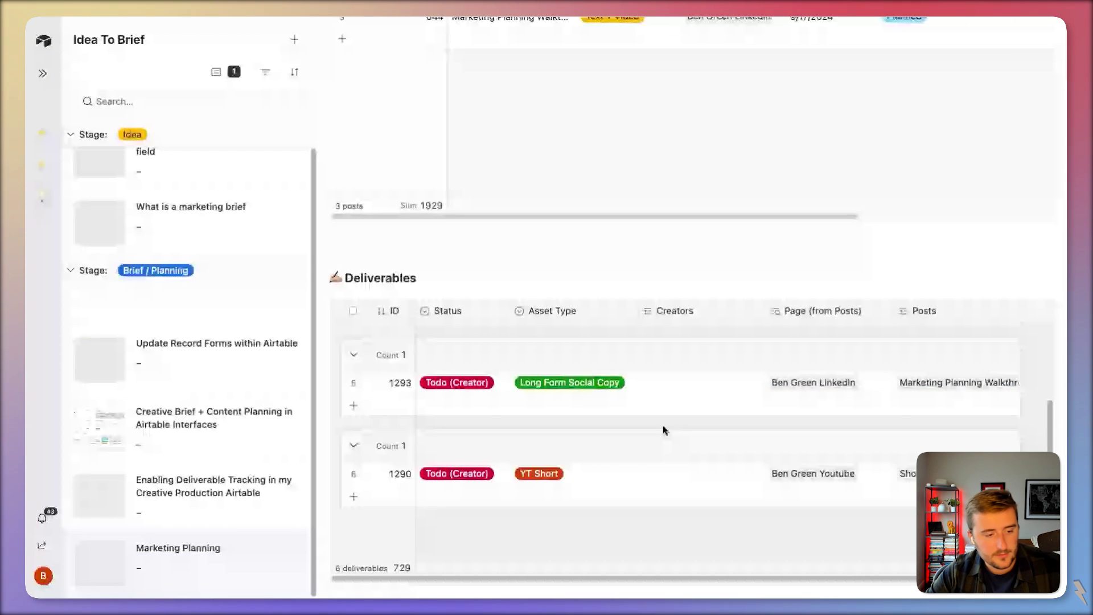
scroll(921, 168, up, 10)
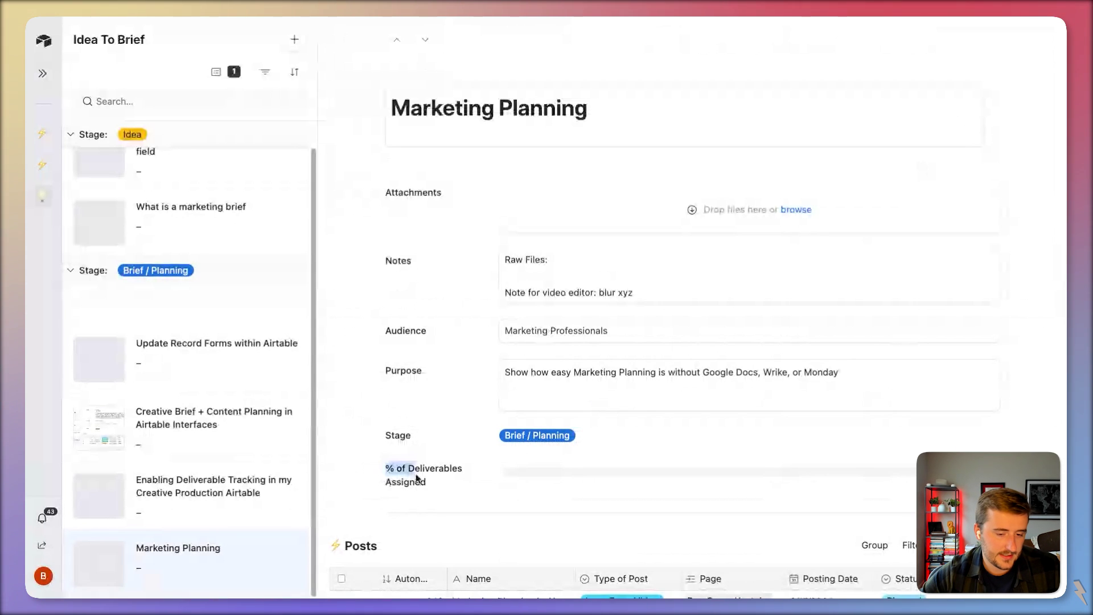
drag(416, 478, 469, 501)
scroll(653, 334, down, 10)
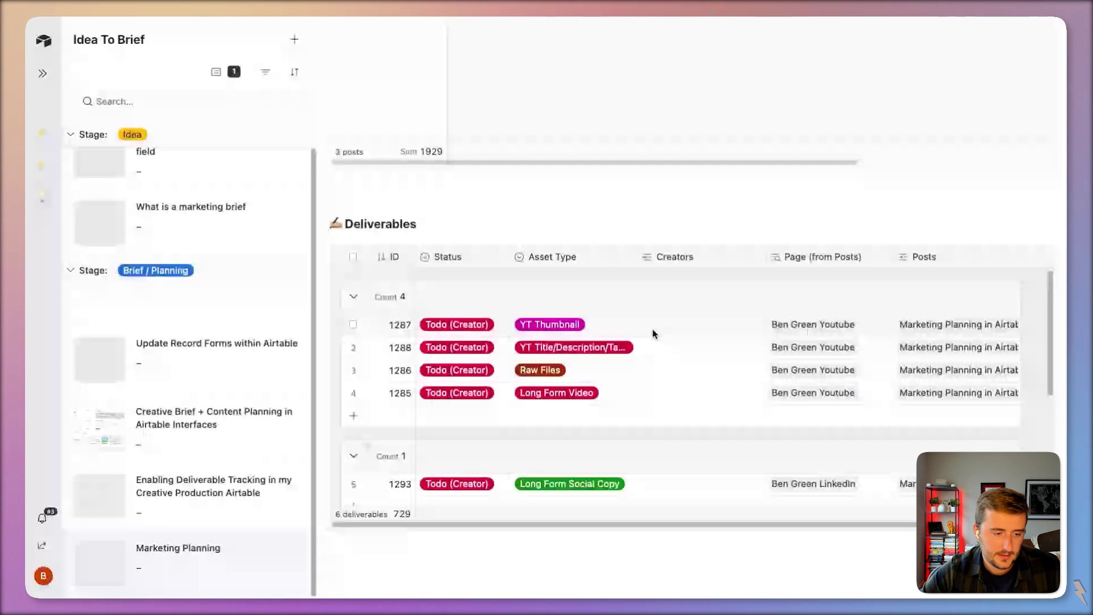
Assign creators to the YT Thumbnail (1287), 1288 and Raw Files deliverables
click(654, 332)
click(703, 386)
click(648, 347)
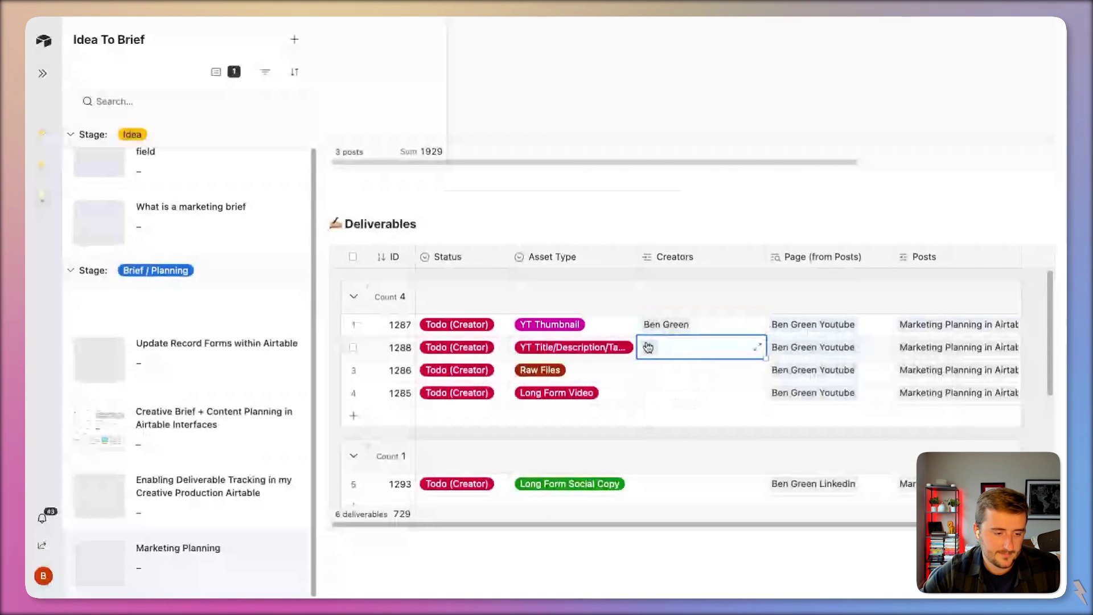
click(648, 346)
click(699, 430)
click(649, 371)
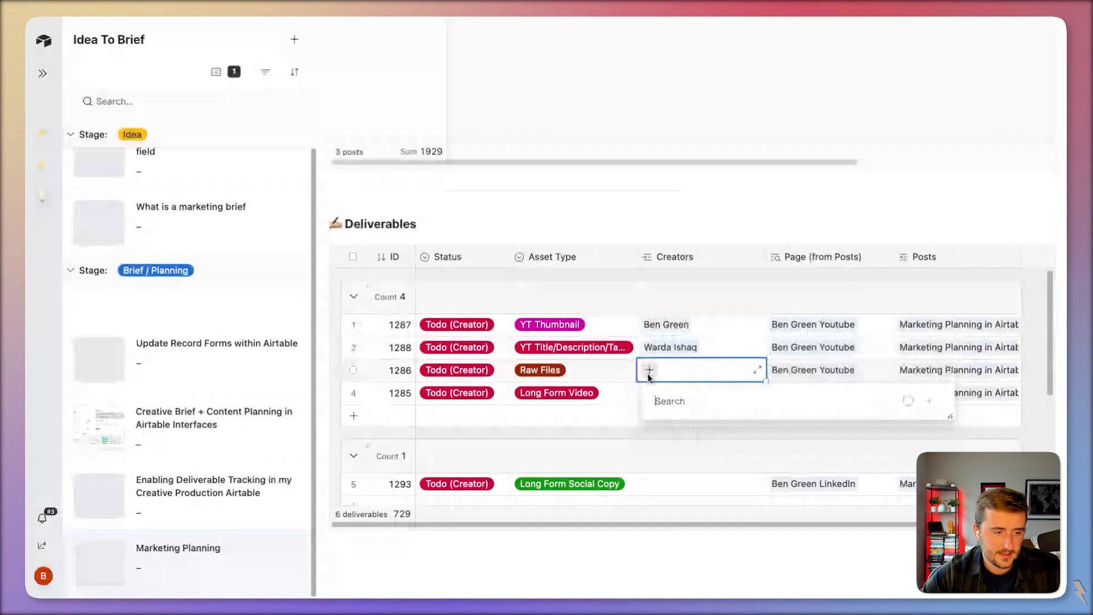
click(700, 431)
Assign a creator to the Long Form Video deliverable
scroll(612, 216, up, 1)
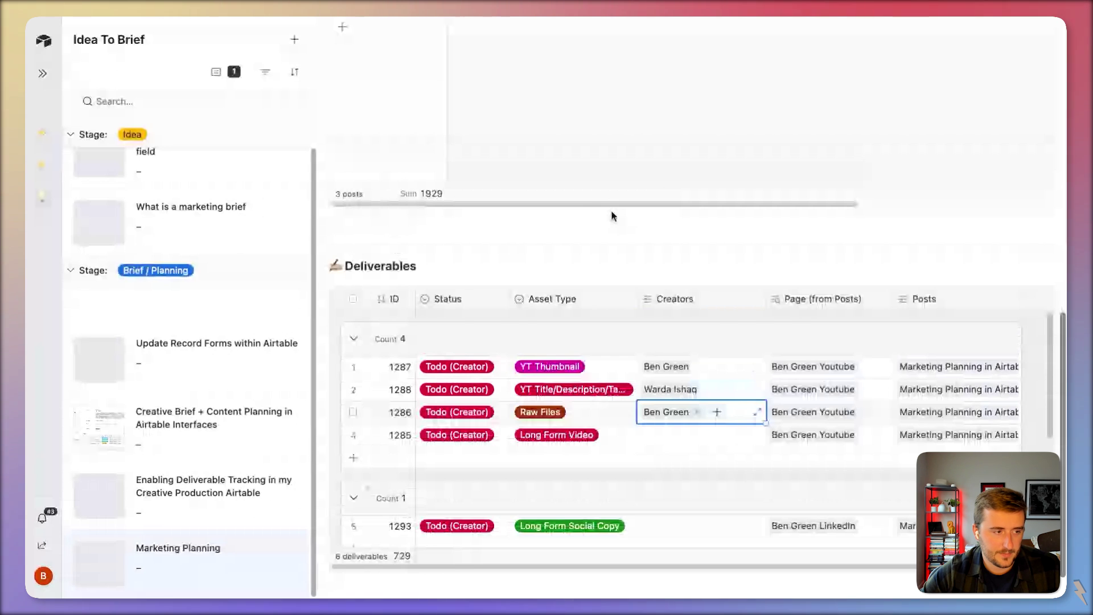
scroll(610, 209, up, 5)
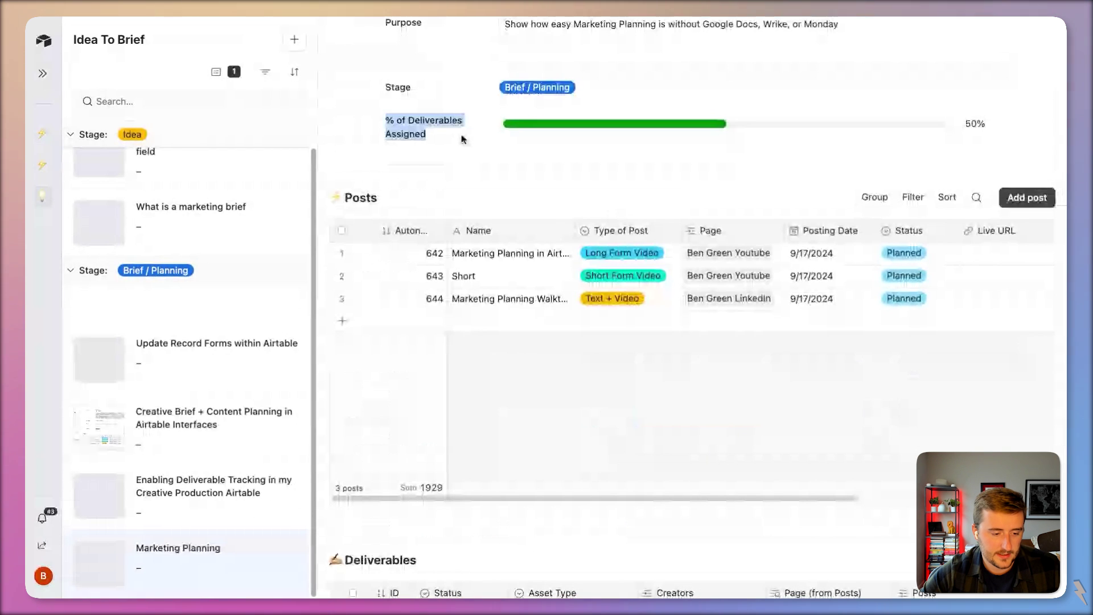
scroll(654, 529, down, 3)
click(654, 529)
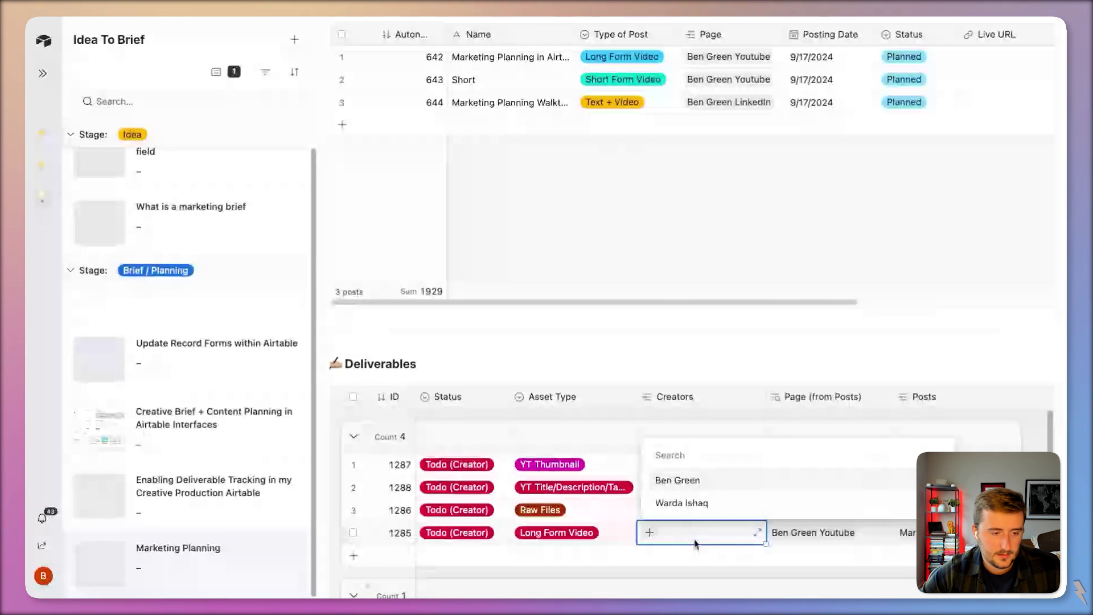
click(666, 478)
Assign creators to the Long Form Social Copy (1293) and YT Short deliverables, reaching 100%
scroll(801, 211, up, 4)
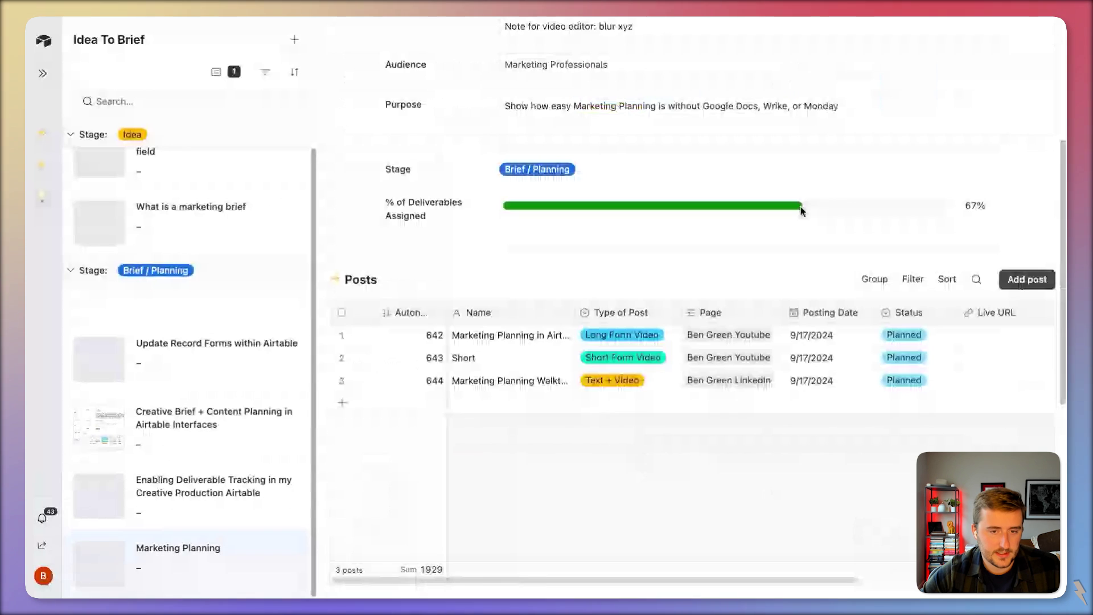
scroll(801, 211, up, 4)
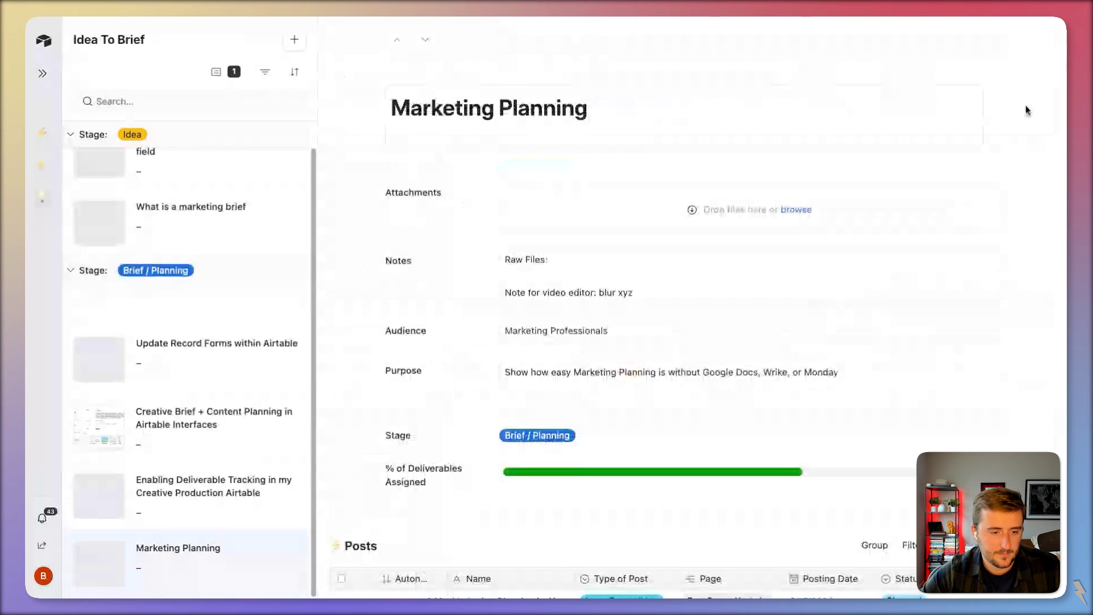
scroll(956, 254, down, 6)
scroll(760, 480, down, 5)
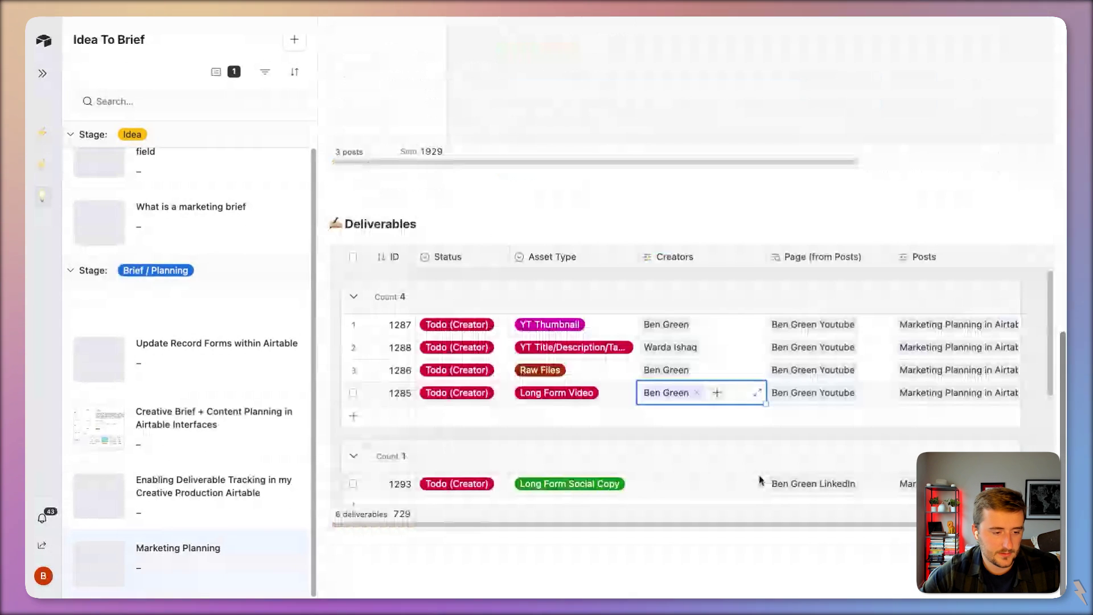
scroll(760, 480, down, 2)
click(647, 369)
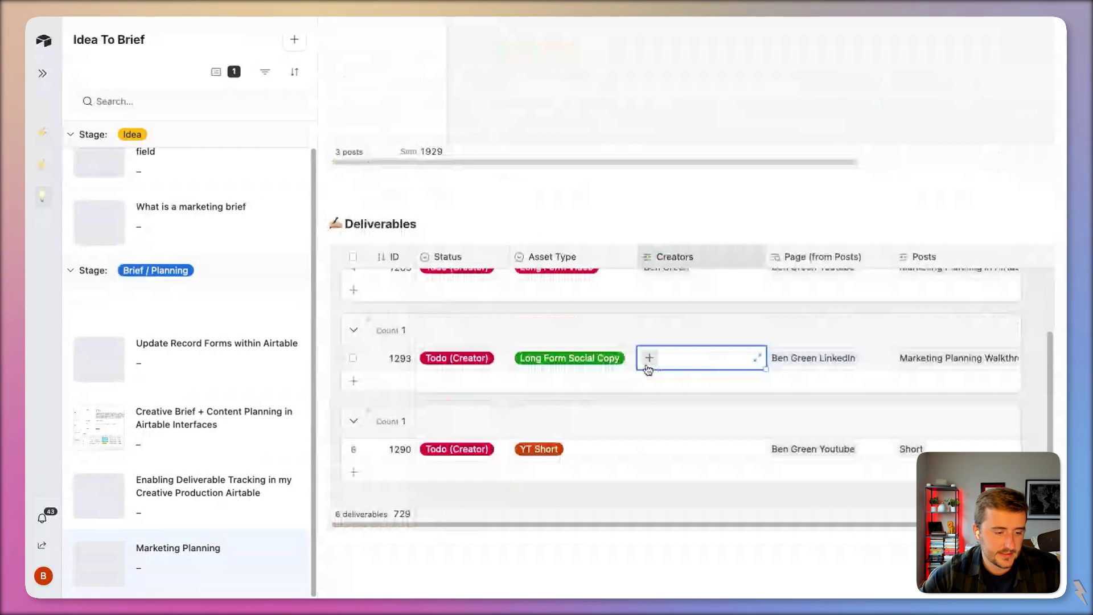
click(649, 358)
click(665, 414)
click(649, 450)
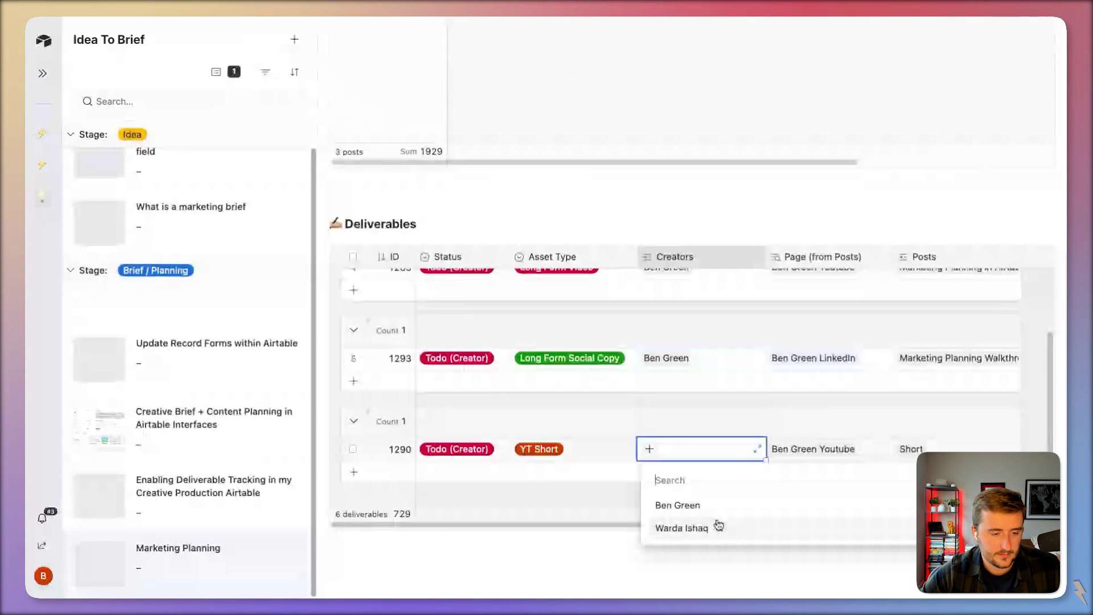
scroll(659, 366, up, 10)
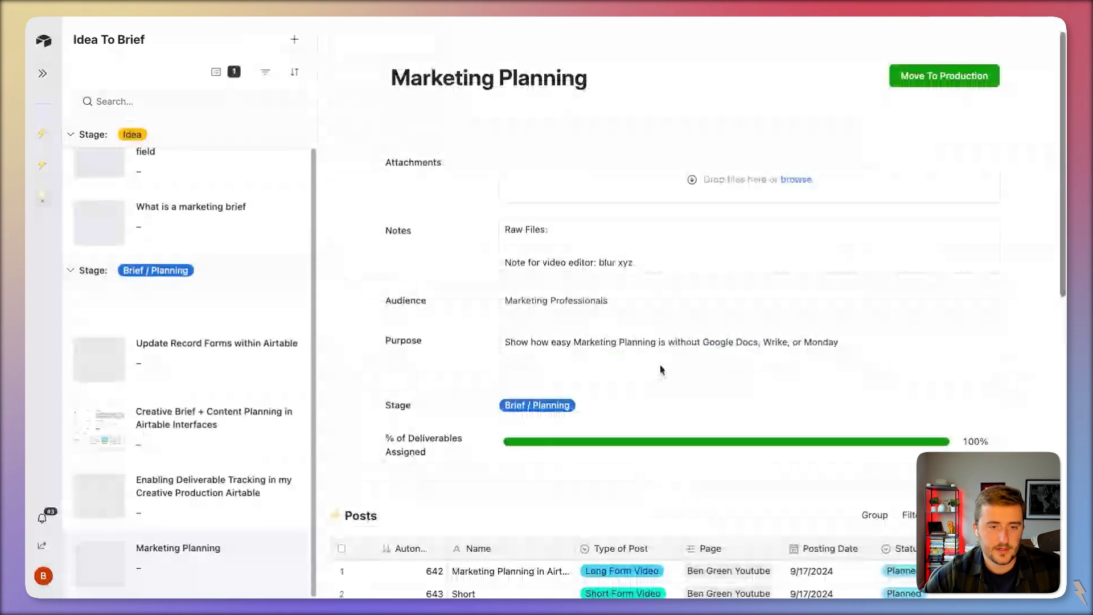
Use Move To Production to put Marketing Planning in the Production stage
scroll(683, 370, up, 1)
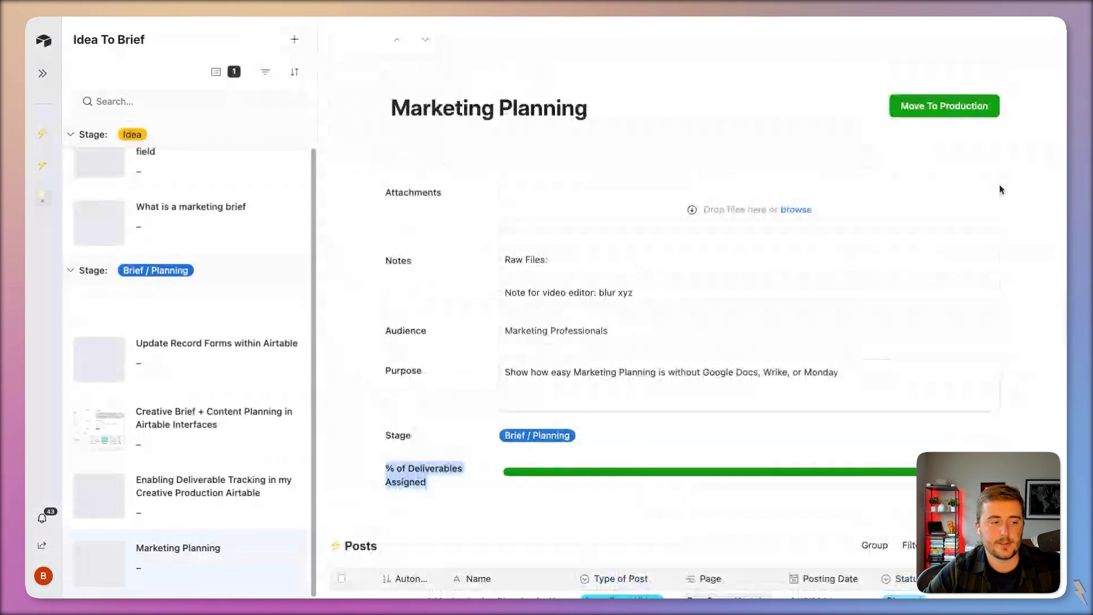
click(928, 111)
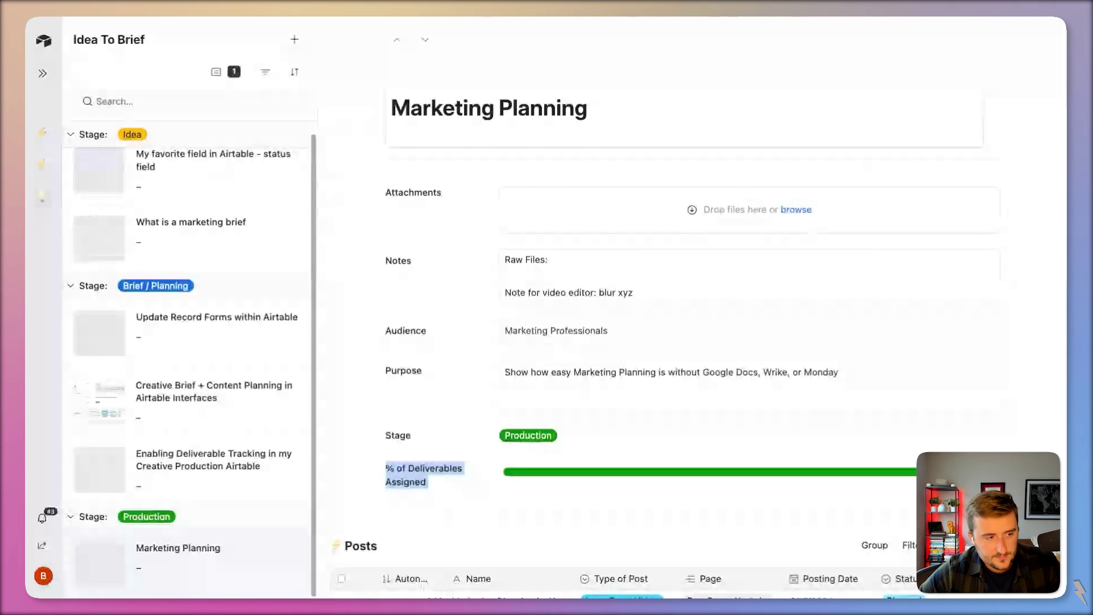
scroll(461, 280, down, 1)
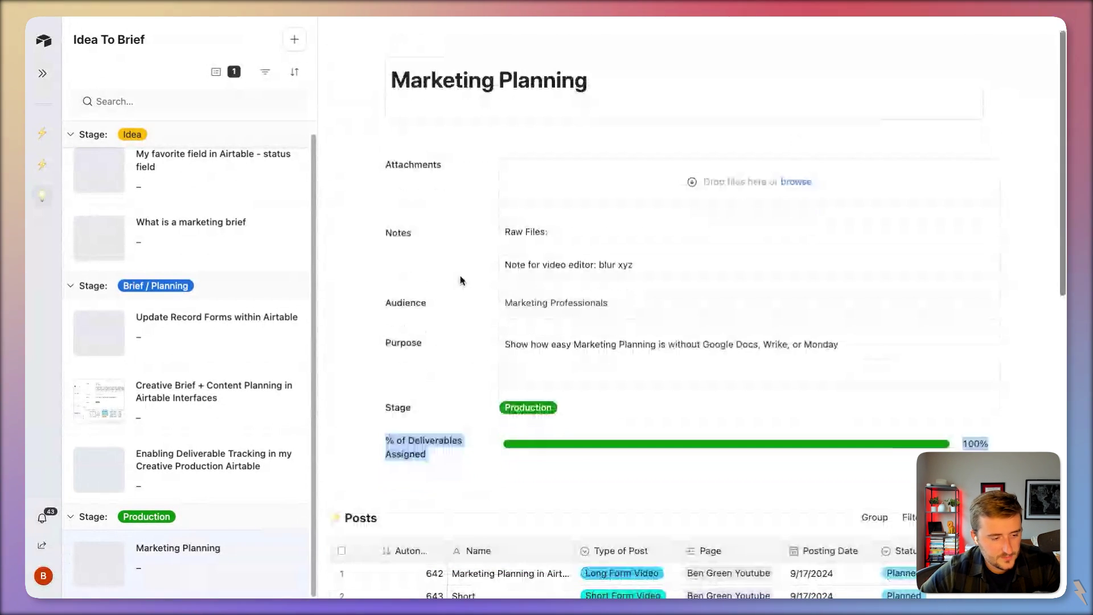
scroll(461, 280, down, 1)
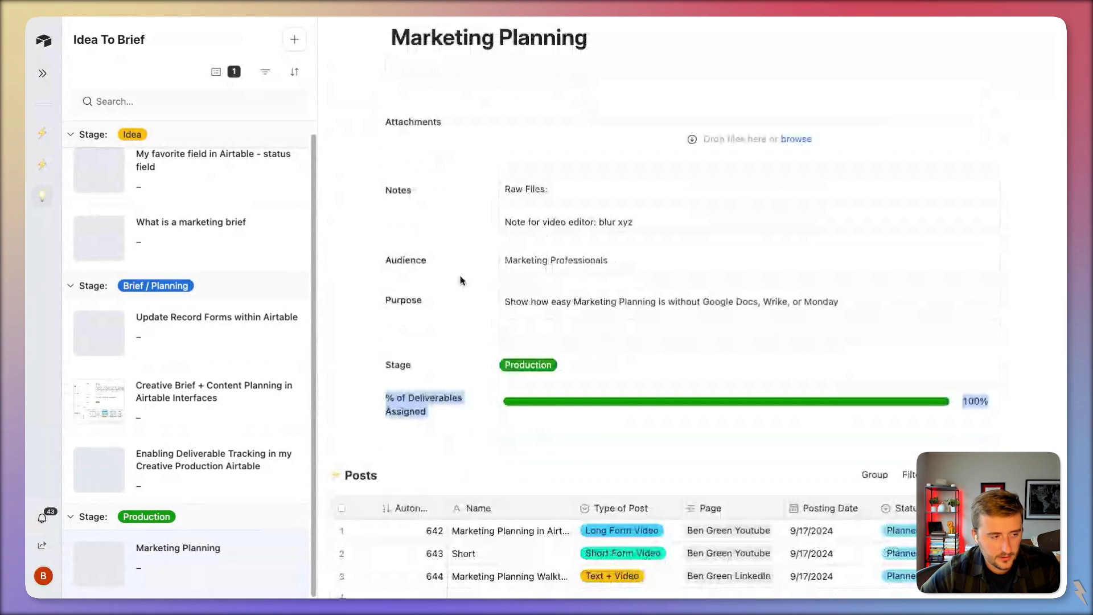
scroll(461, 280, down, 5)
scroll(458, 270, down, 1)
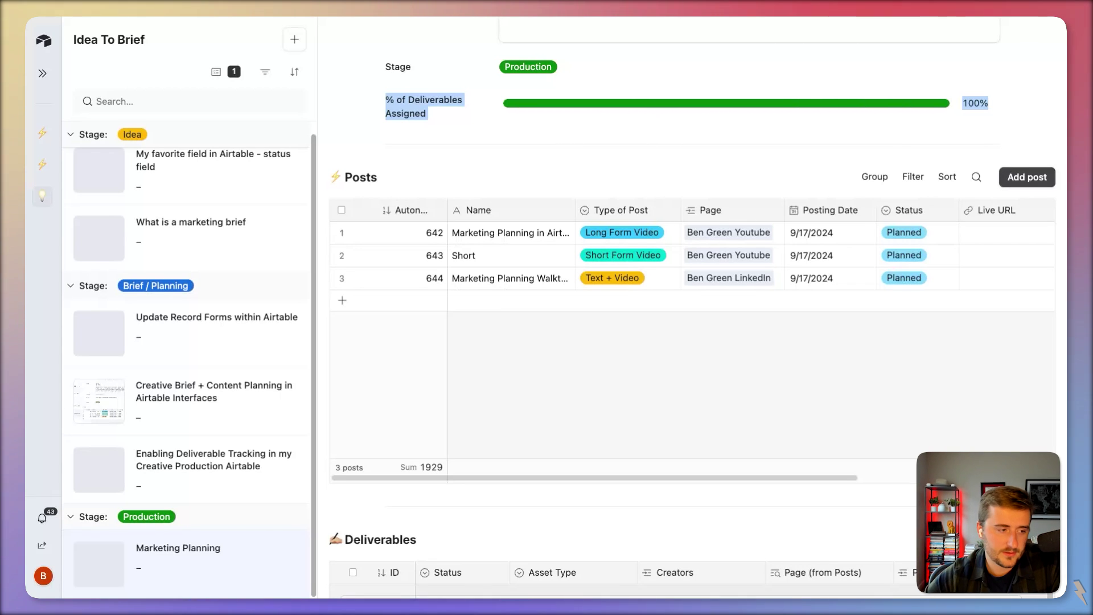
scroll(697, 307, down, 2)
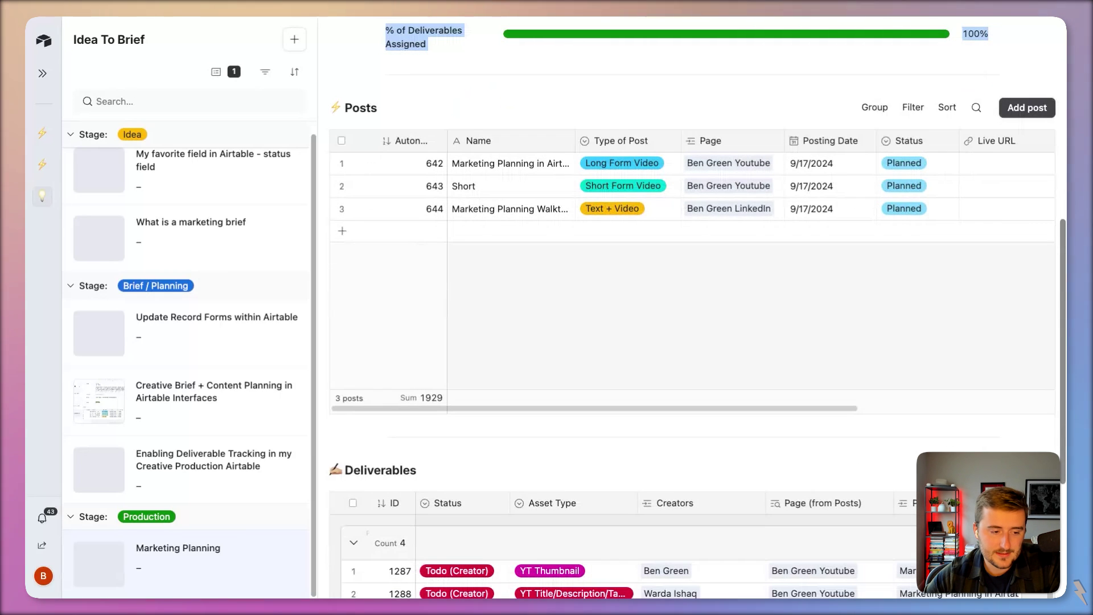
scroll(761, 427, down, 8)
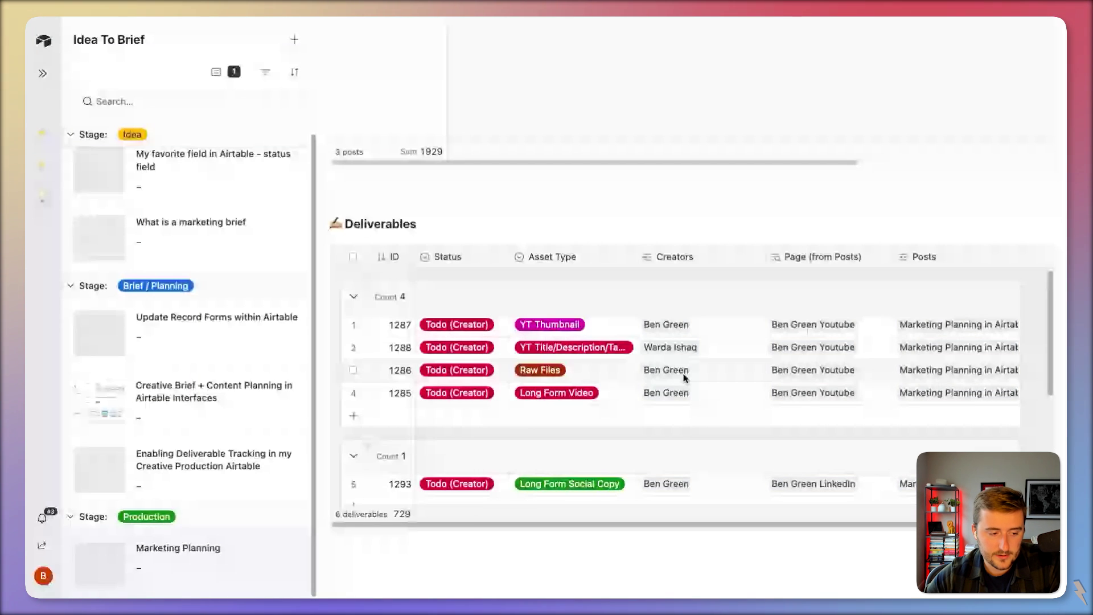
scroll(683, 378, down, 4)
scroll(684, 377, up, 4)
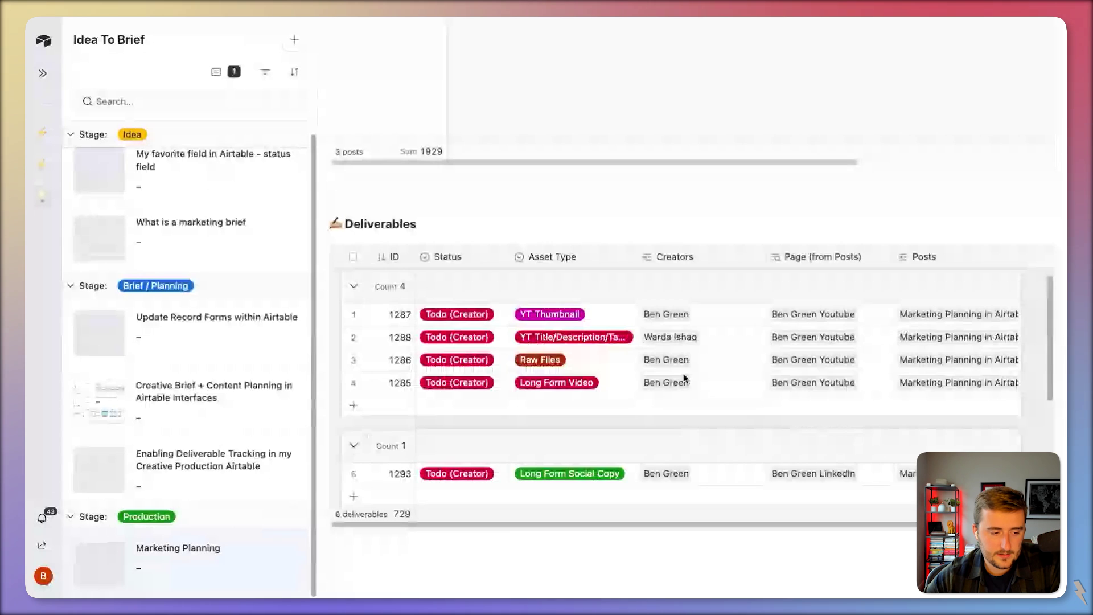
scroll(684, 378, up, 1)
scroll(634, 398, down, 4)
scroll(666, 404, up, 4)
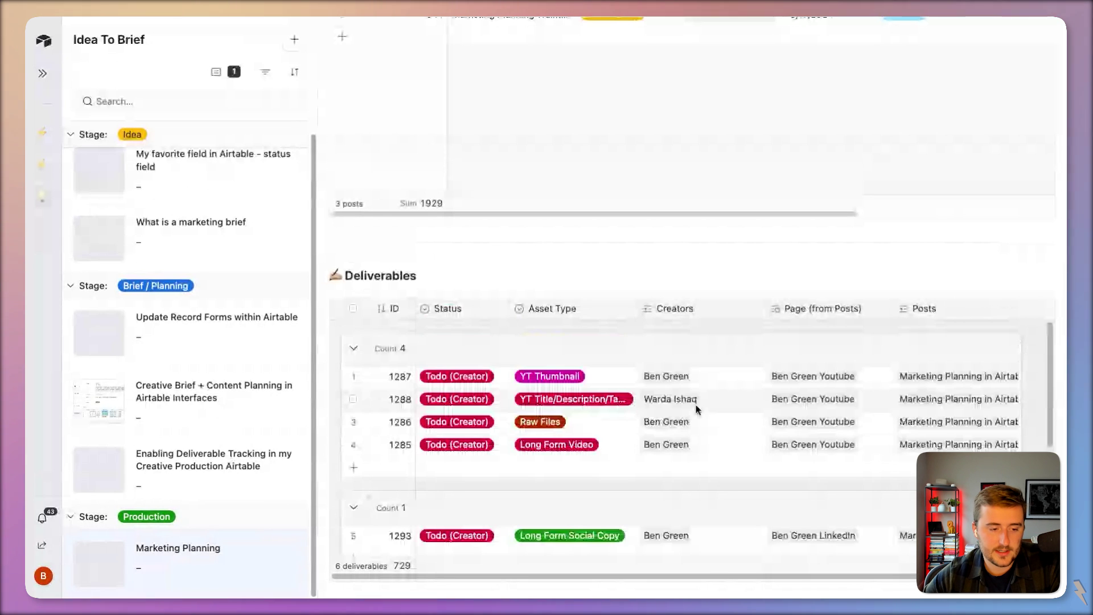
scroll(696, 409, up, 4)
drag(814, 174, 807, 246)
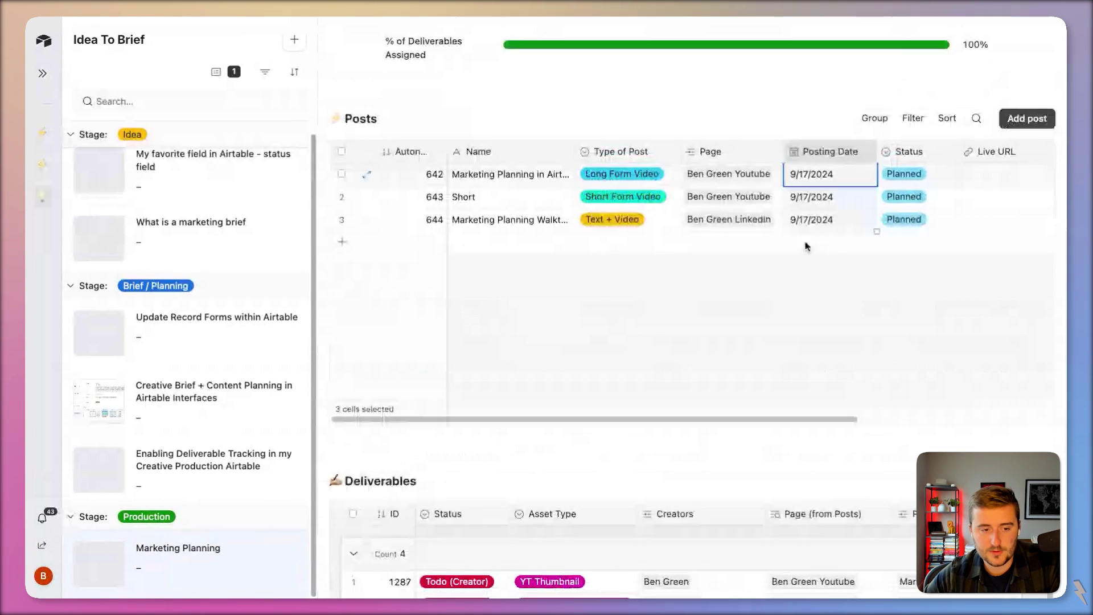
scroll(833, 286, up, 4)
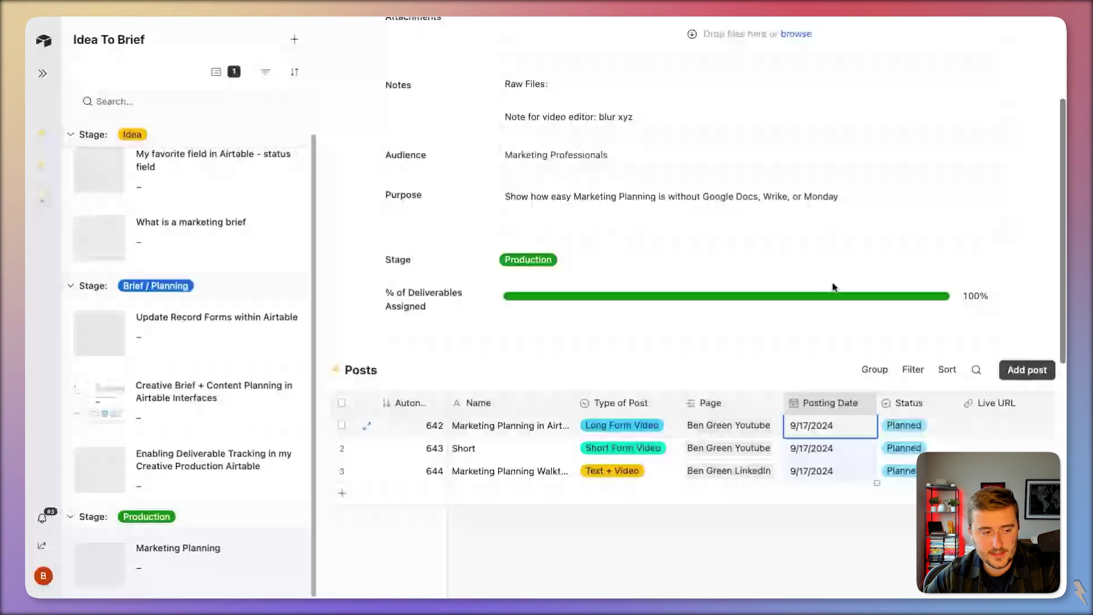
scroll(832, 287, up, 3)
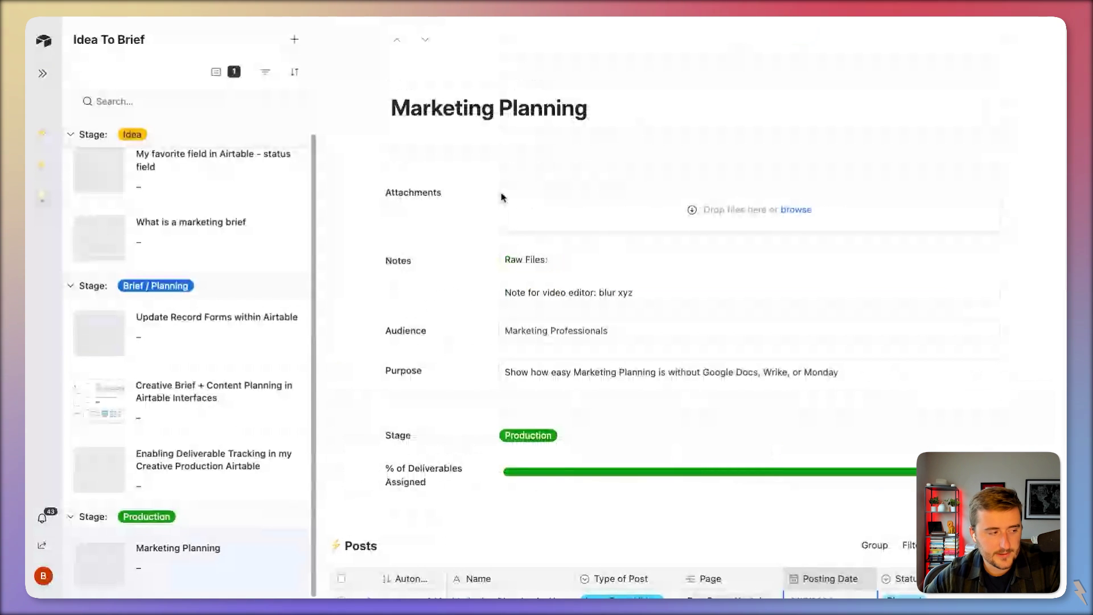